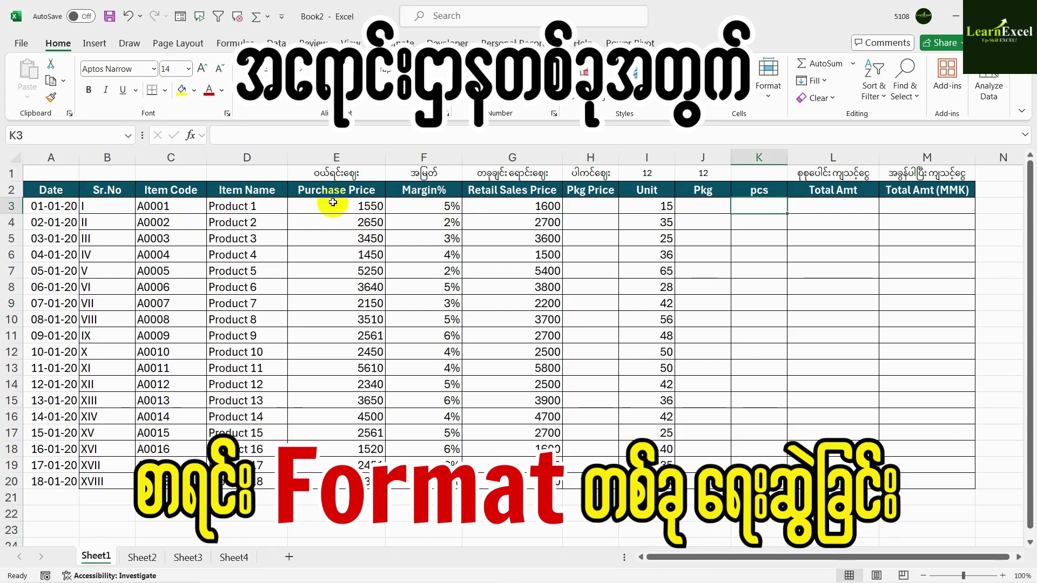
- Review the column captions and the empty Pkg Price, Pkg, pcs and Total Amt (MMK) cells
click(343, 174)
click(437, 175)
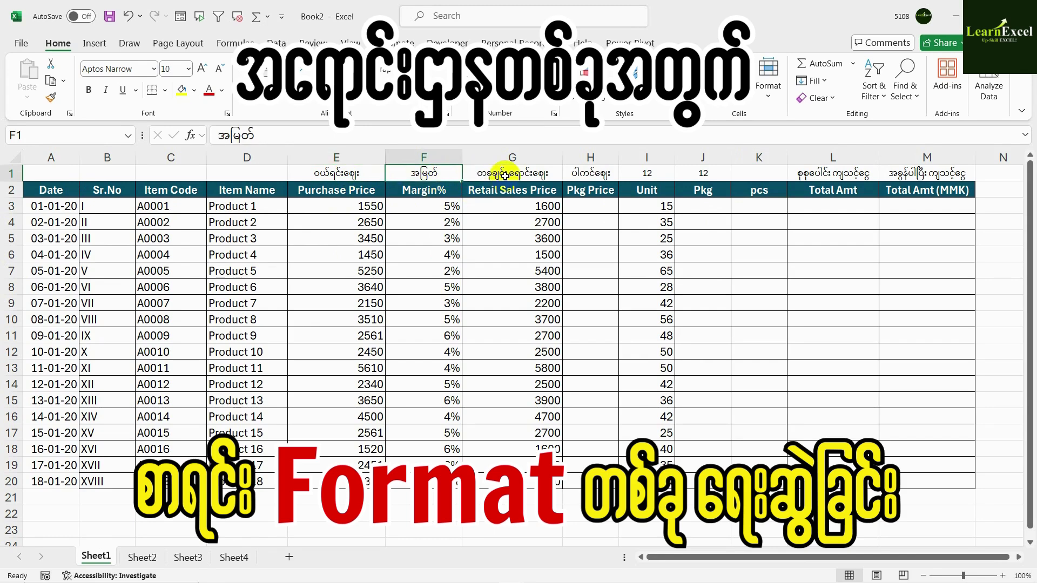
click(505, 175)
click(535, 204)
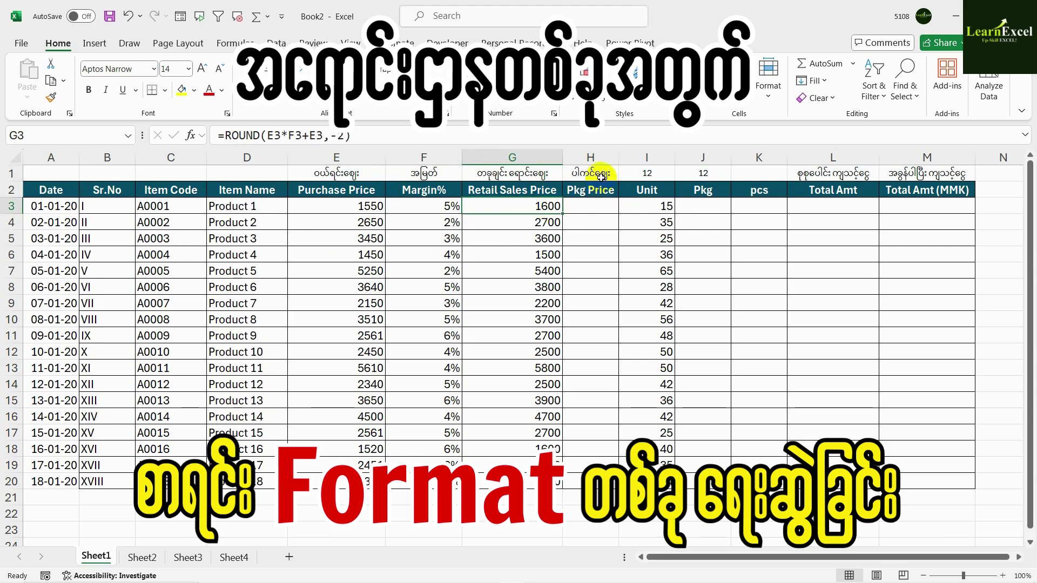
click(596, 206)
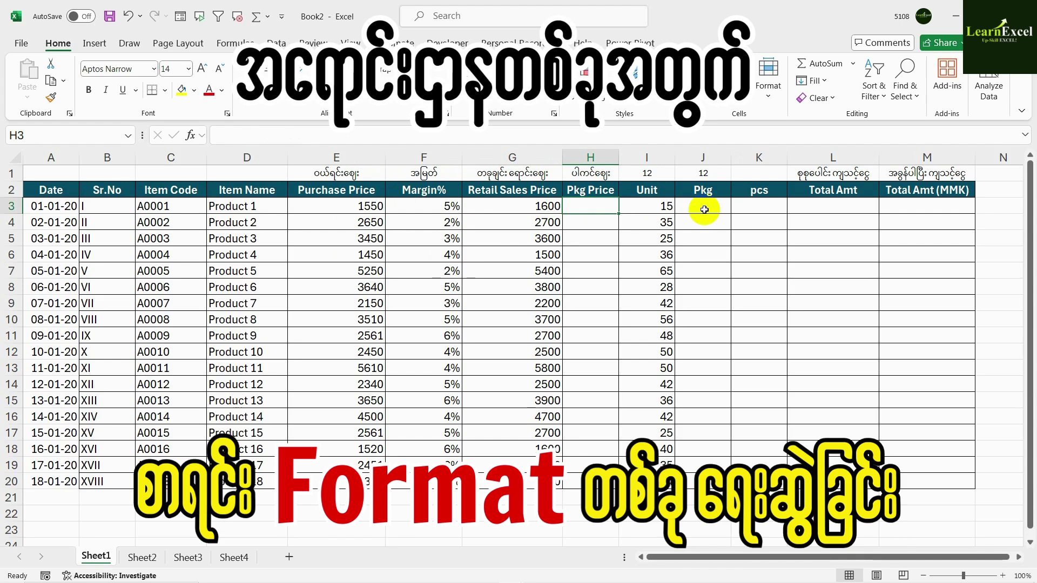
click(704, 209)
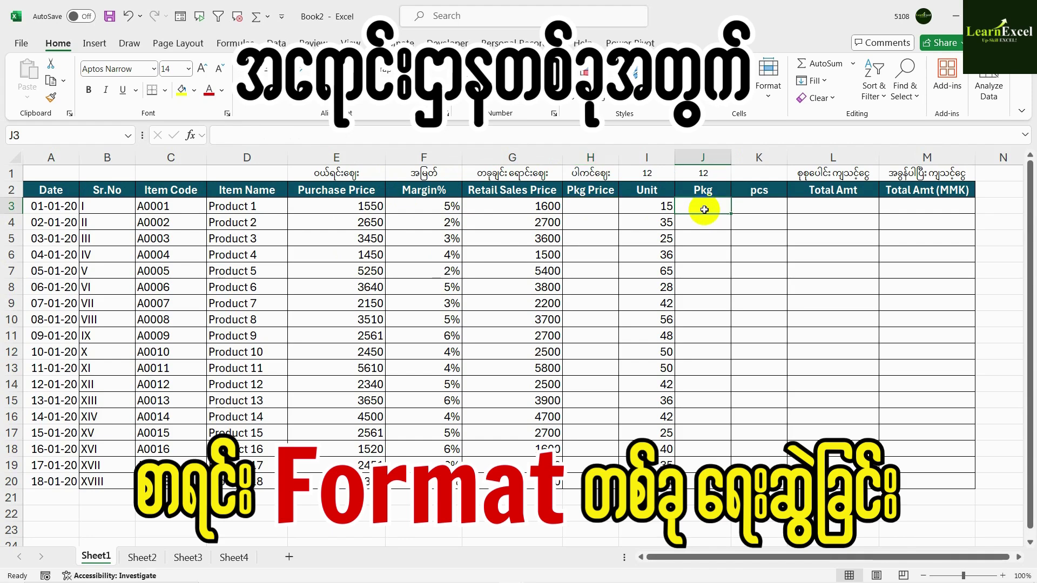
click(759, 209)
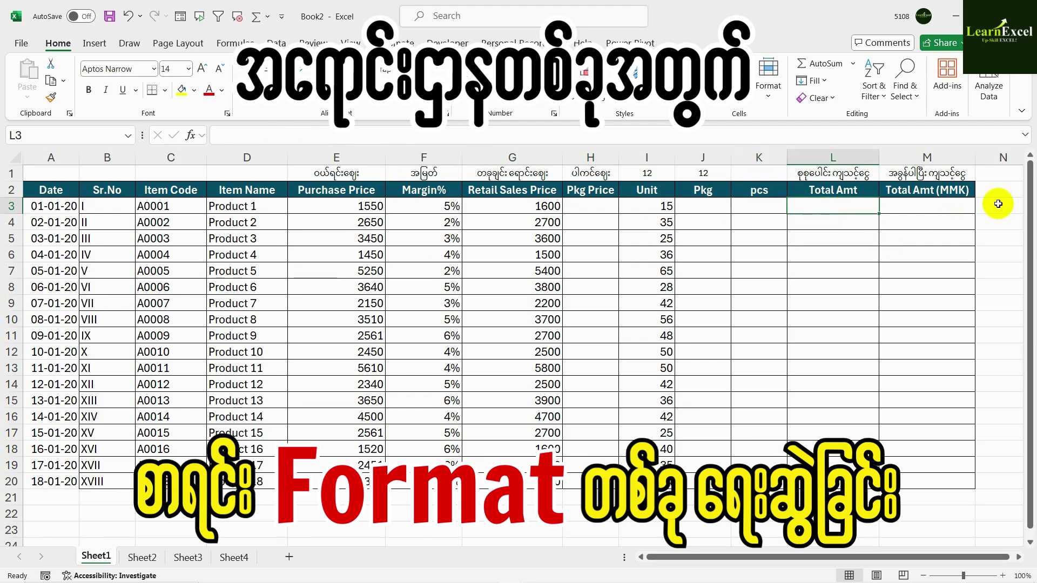
click(927, 174)
click(932, 206)
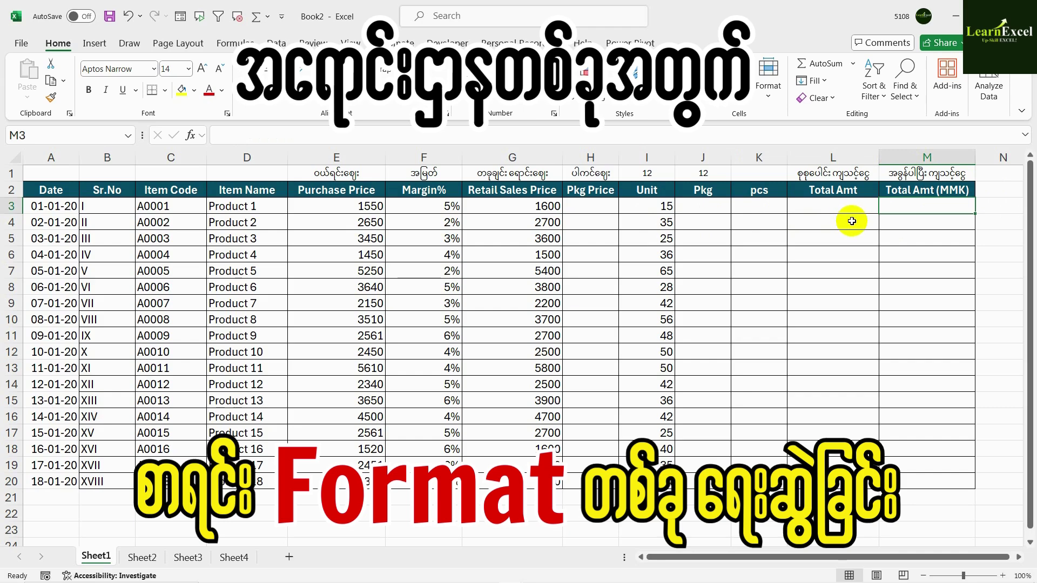
click(341, 206)
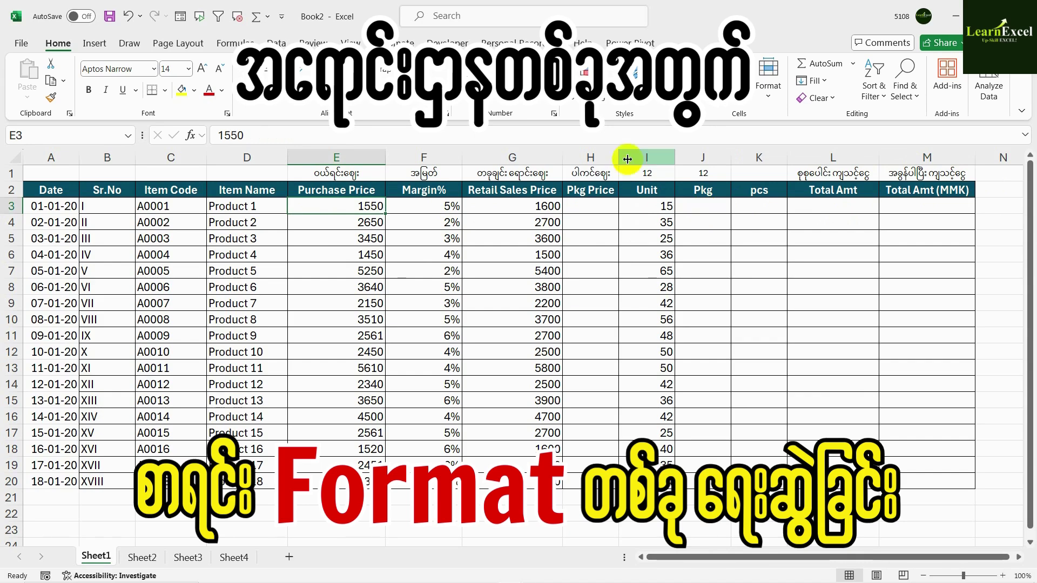
- Point out Product 1's date, item code A0001, item name and 1550 purchase price
click(59, 211)
scroll(61, 214, up, 3)
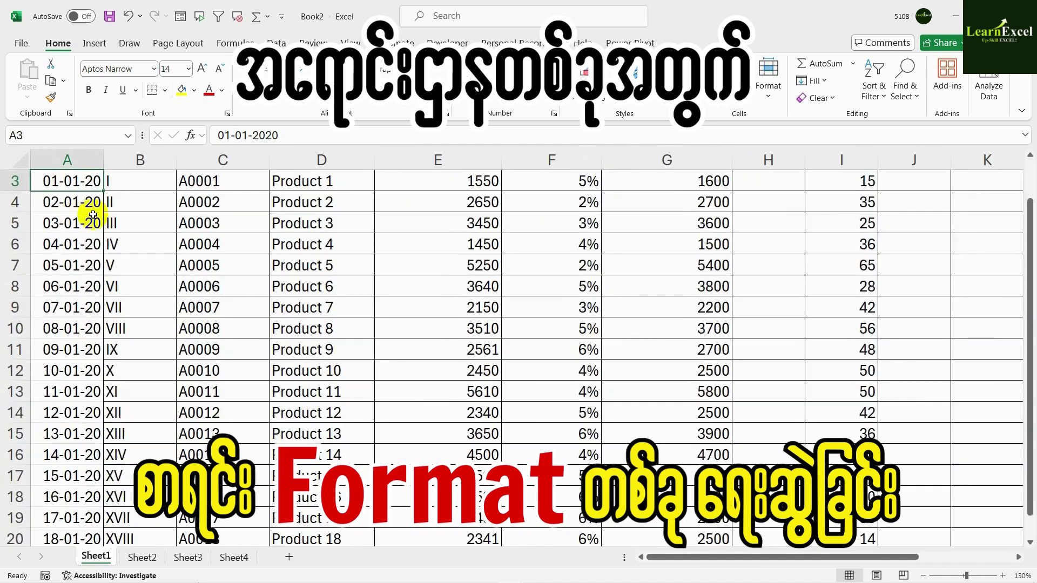
scroll(108, 216, up, 1)
click(232, 223)
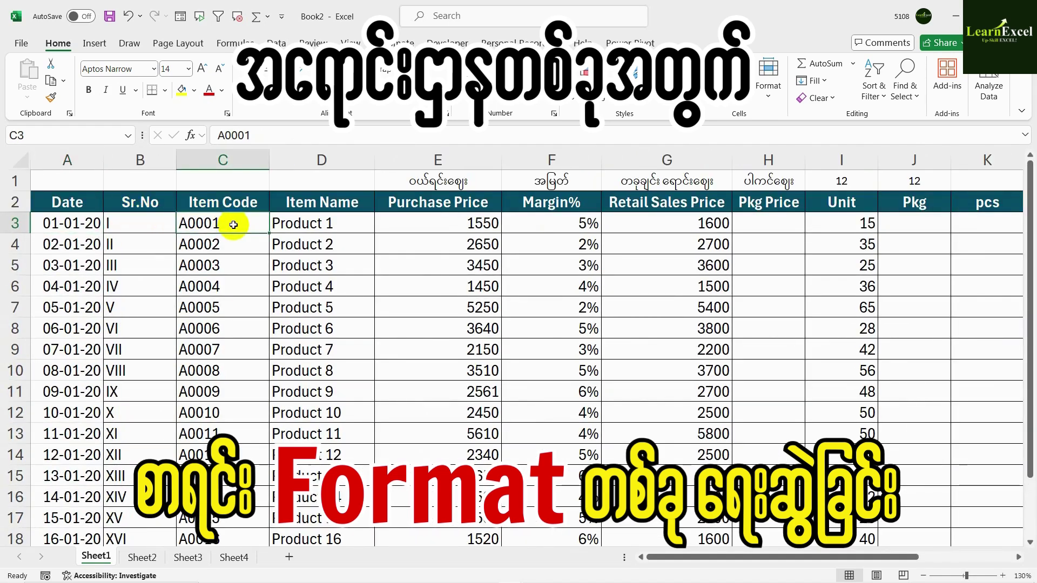
click(335, 225)
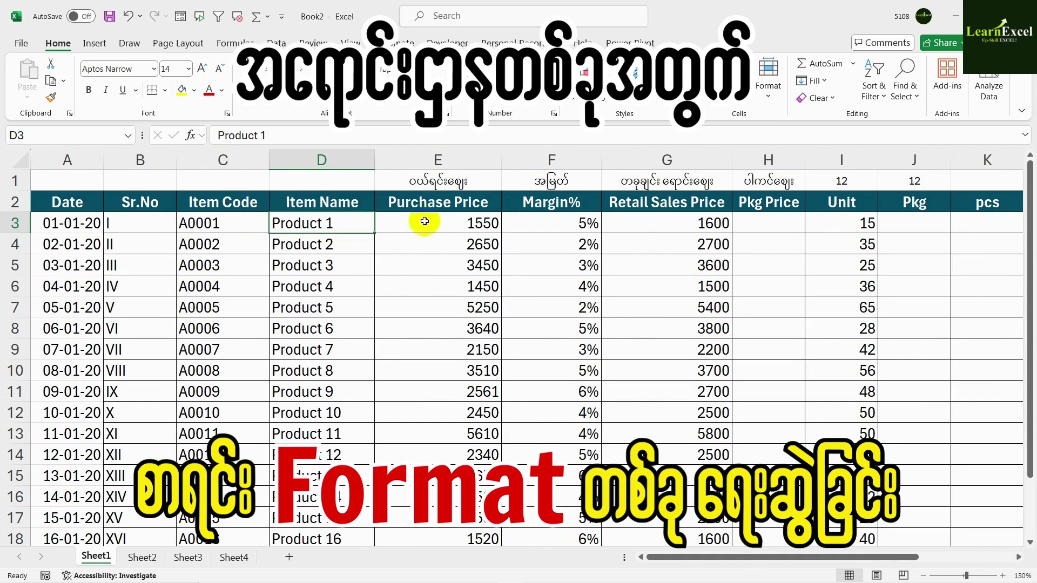
click(448, 203)
click(451, 223)
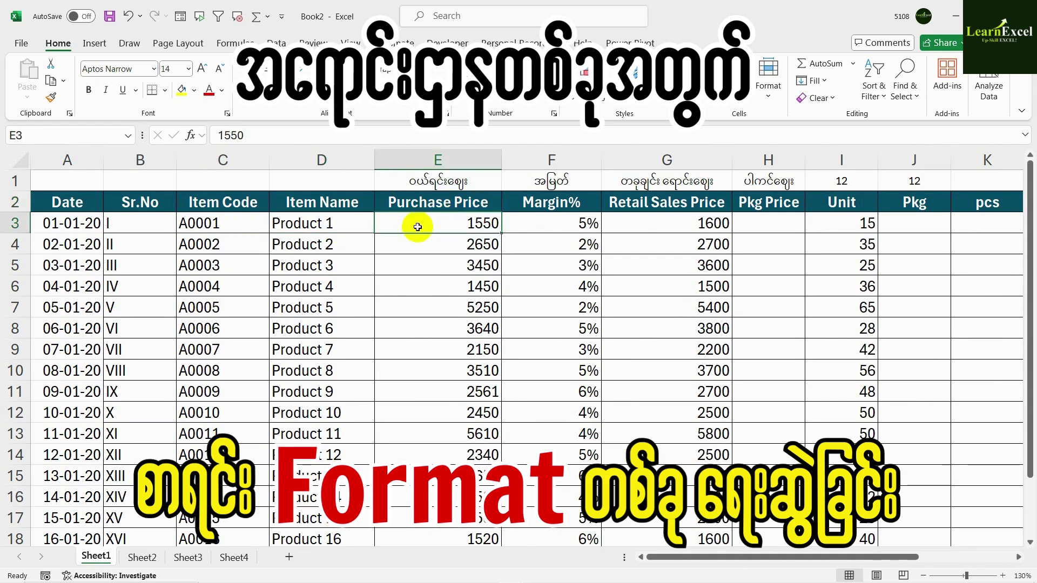
click(341, 222)
click(421, 226)
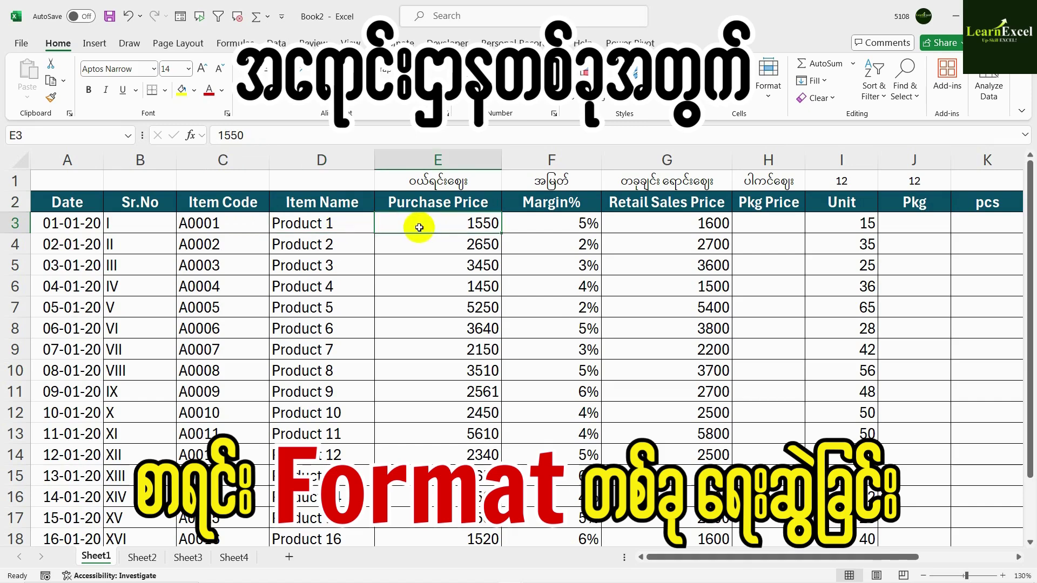
- Point out Product 2's purchase price, Product 1's 5% margin and G3's ROUND formula
click(442, 244)
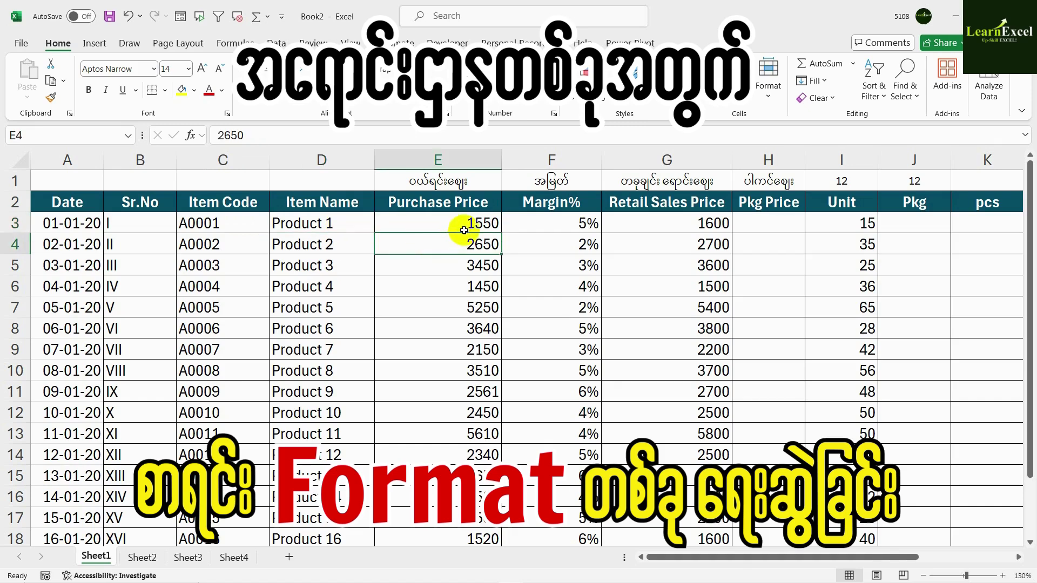
click(549, 204)
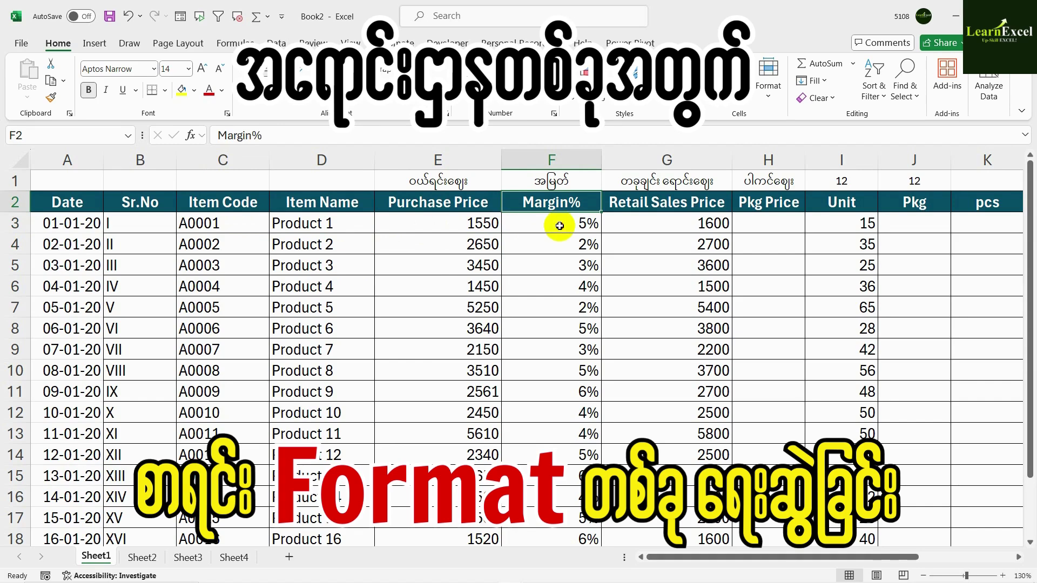
click(559, 225)
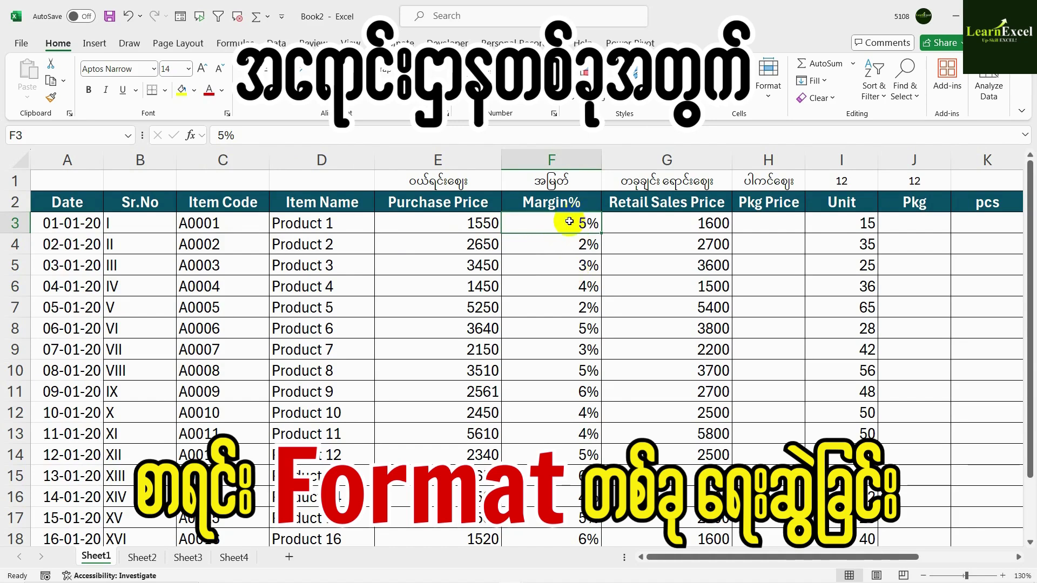
click(653, 223)
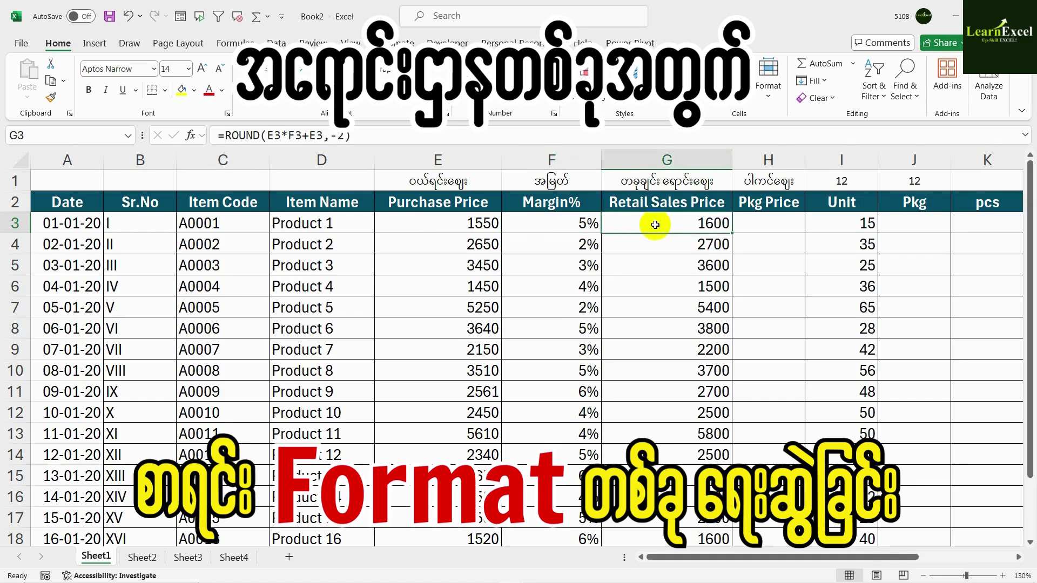
click(483, 225)
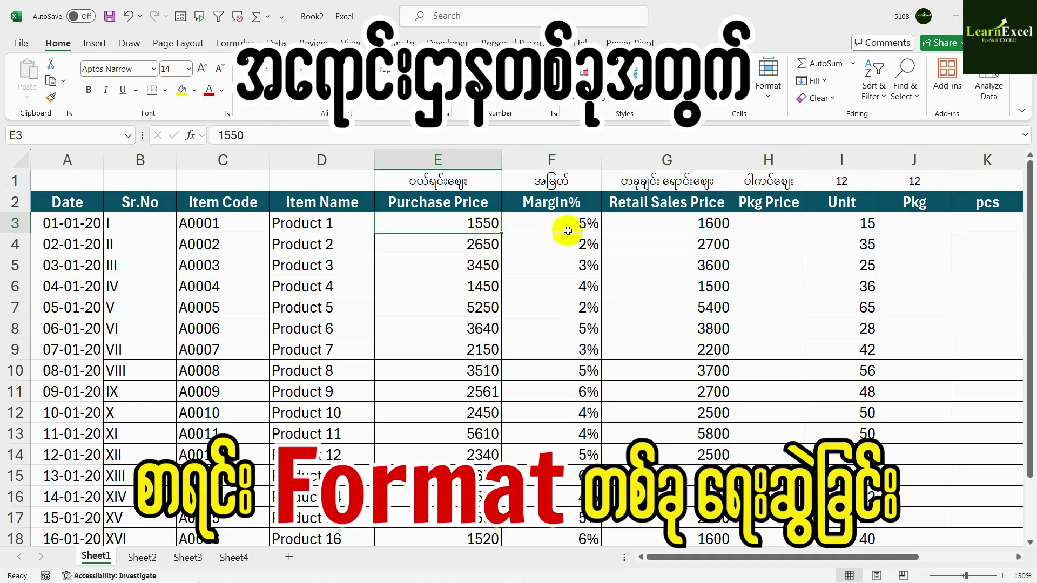
click(570, 229)
- Replace G3 with =E3+E3*F3 so Product 1's retail price shows 1627.5
click(650, 225)
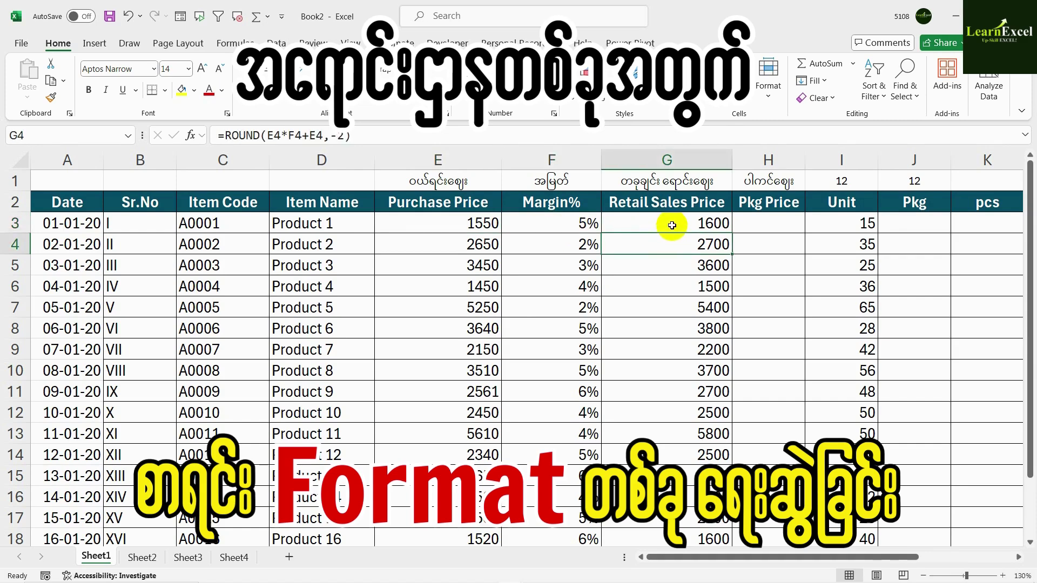
text(=)
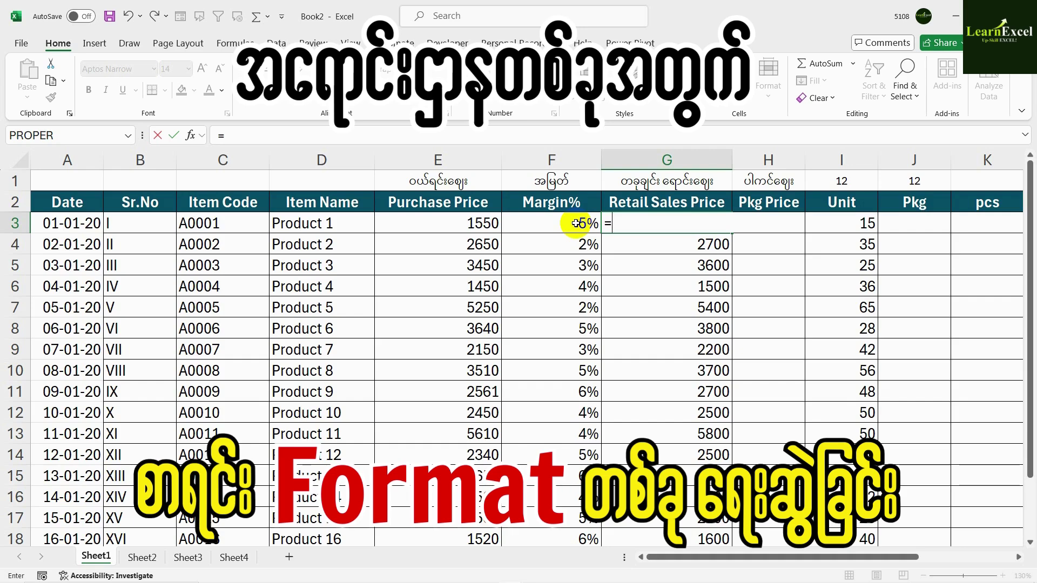
click(430, 223)
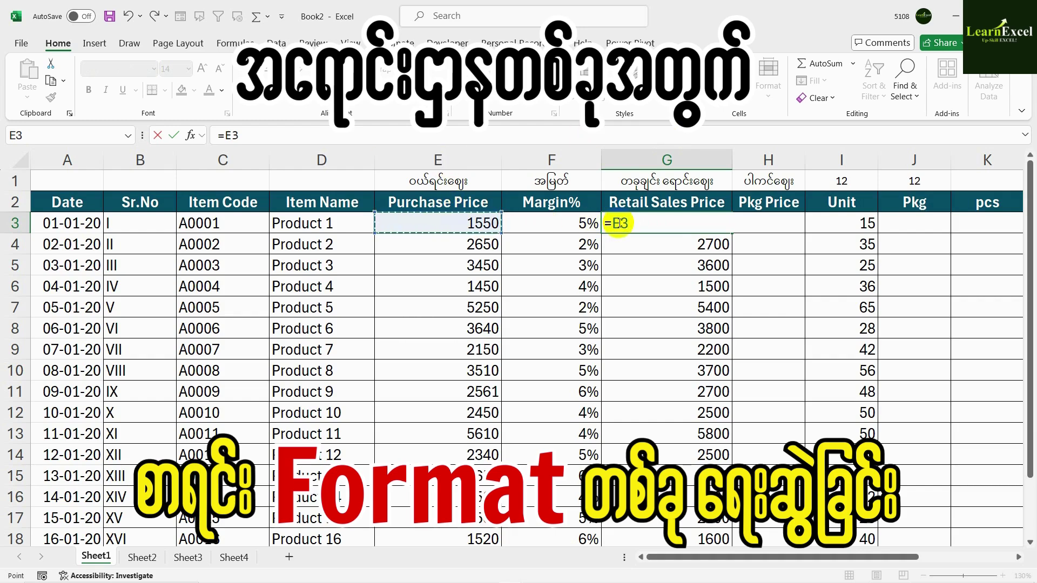
text(+)
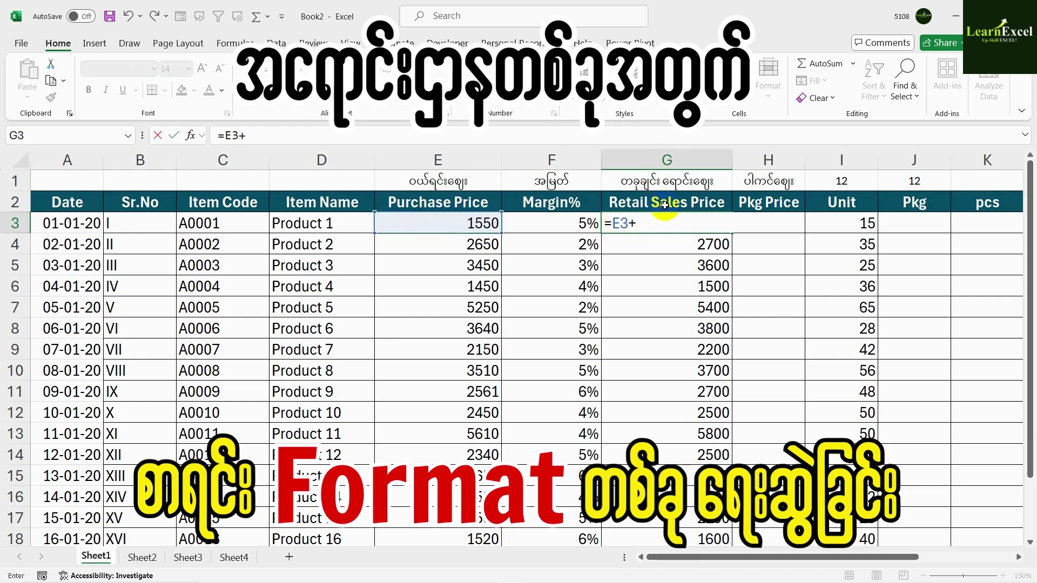
click(427, 223)
text(*)
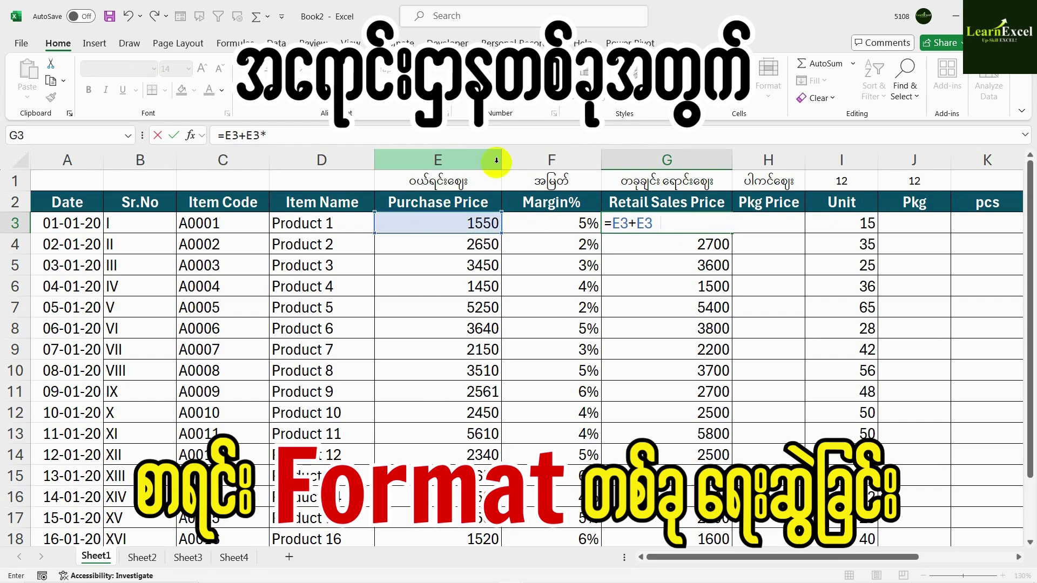
click(566, 223)
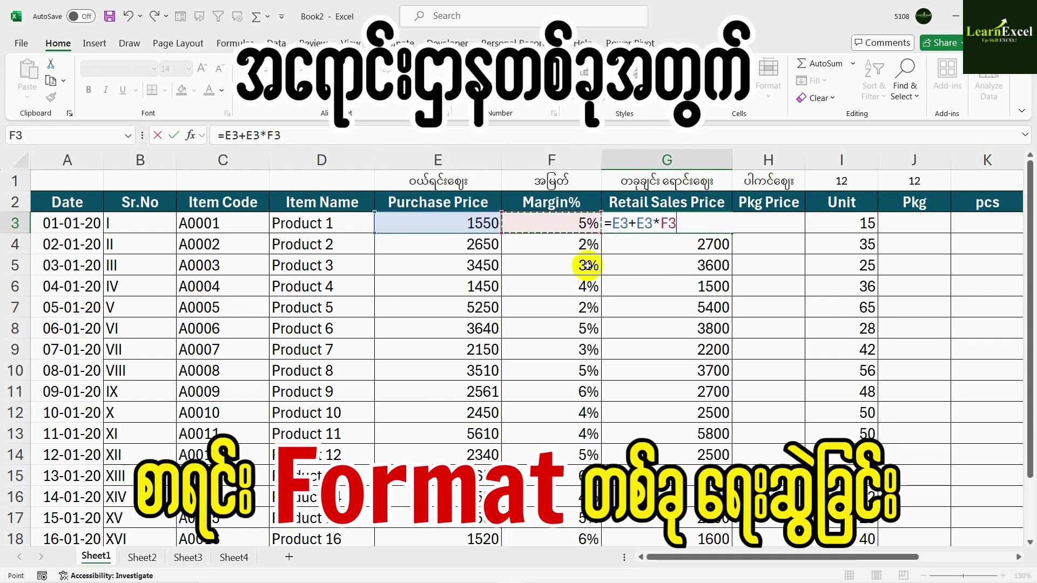
key(Return)
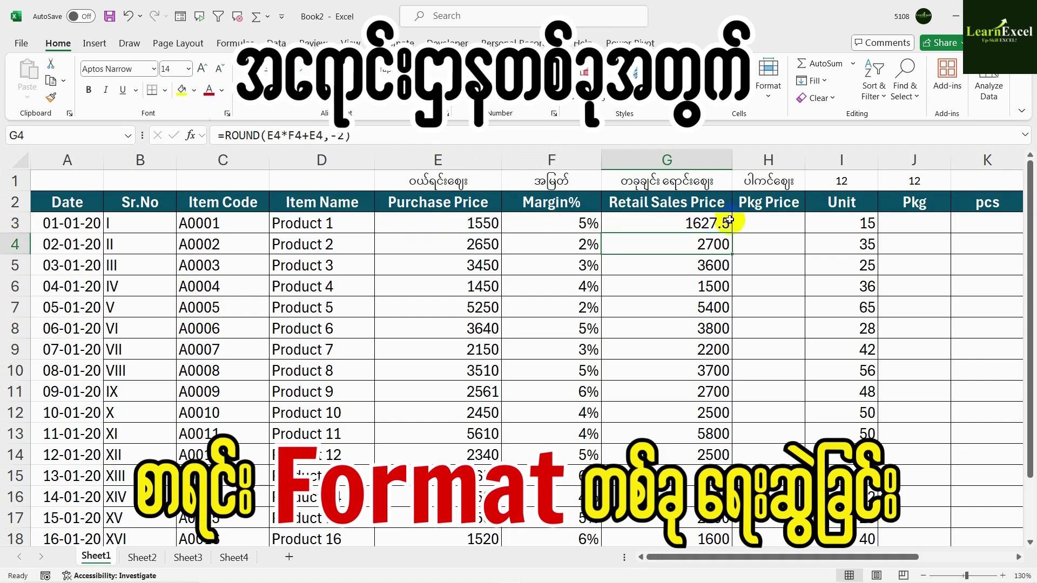
click(702, 226)
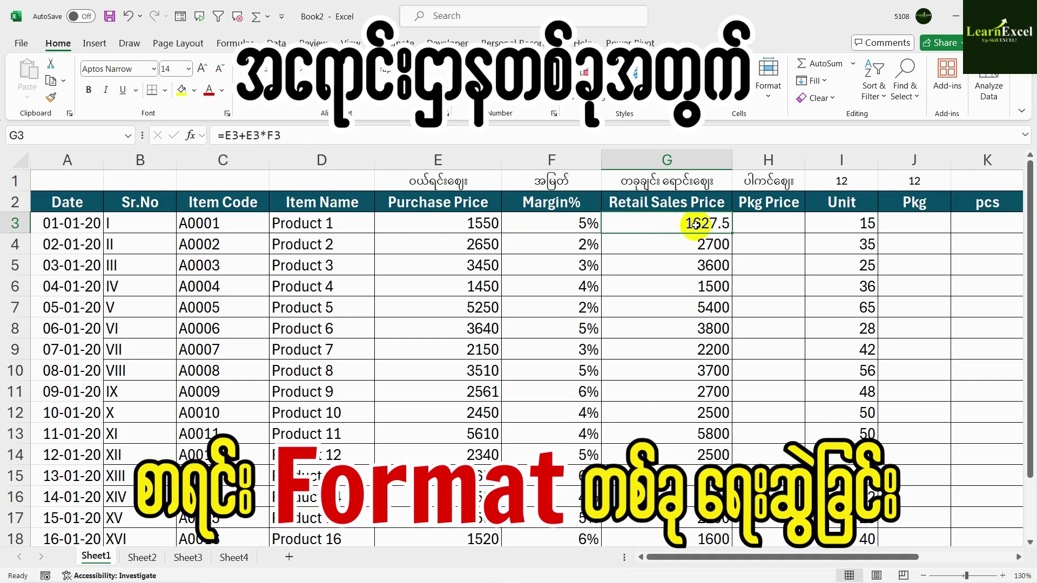
- Fill G3's =E3+E3*F3 formula down to G20, giving 2703 for Product 2
mouse_move(731, 233)
mouse_down()
mouse_move(720, 555)
mouse_move(718, 545)
mouse_up()
scroll(782, 342, up, 1)
click(712, 222)
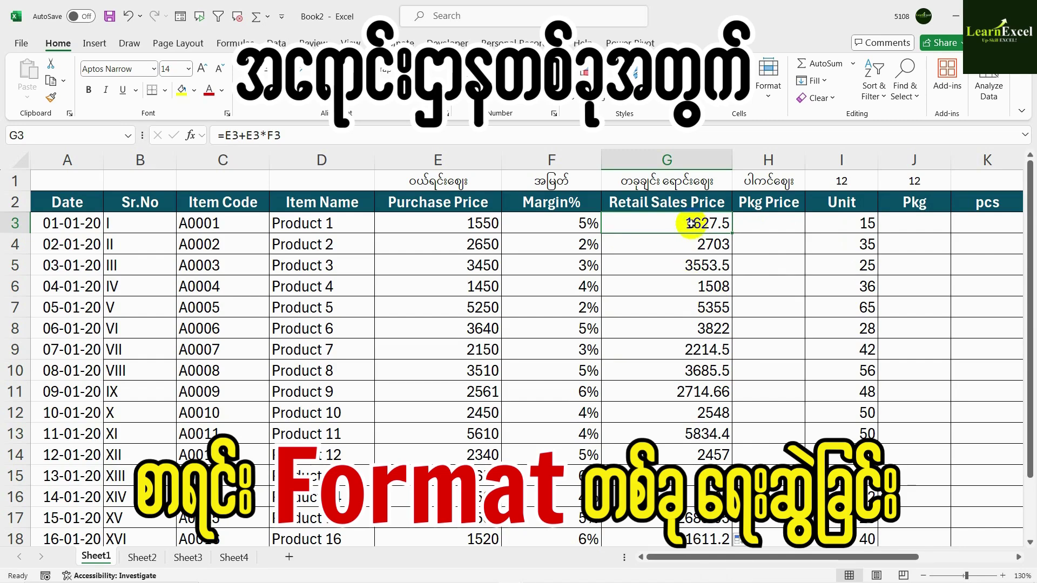
- Change G3 to =ROUND(E3+E3*F3,-2) and fill it down the Retail Sales Price column
double_click(665, 223)
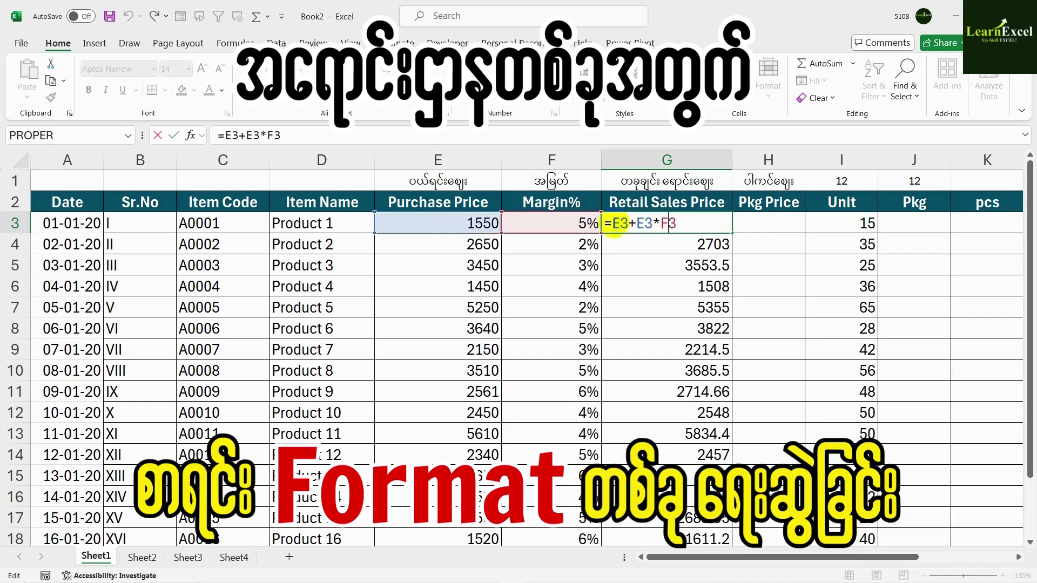
text(ro)
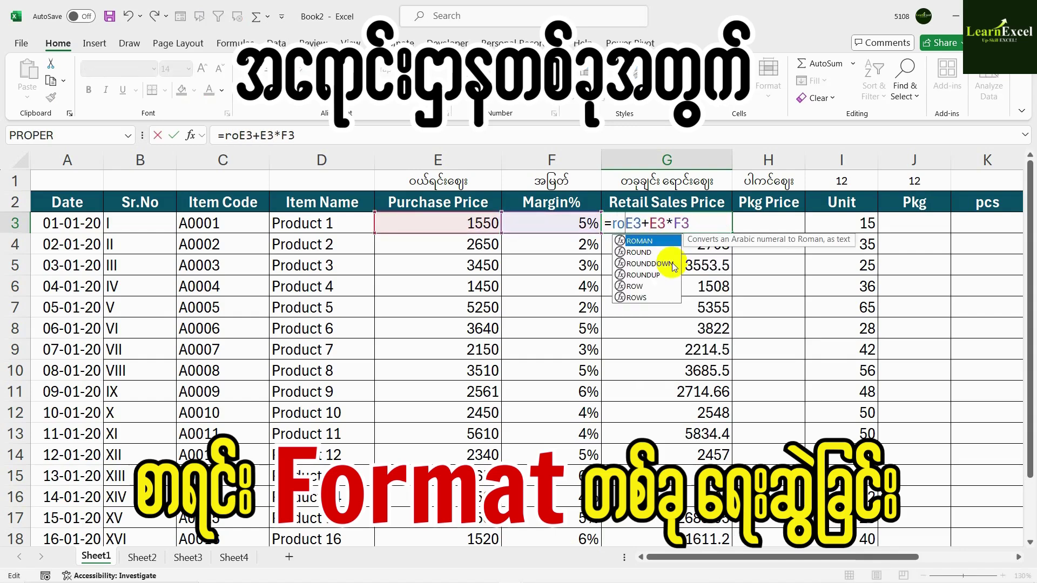
text(und)
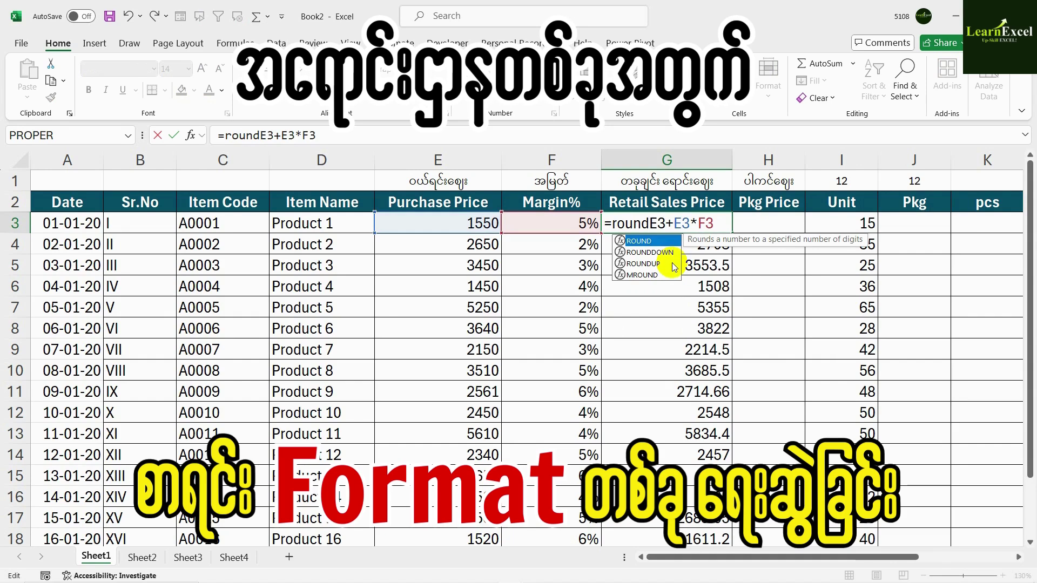
text(()
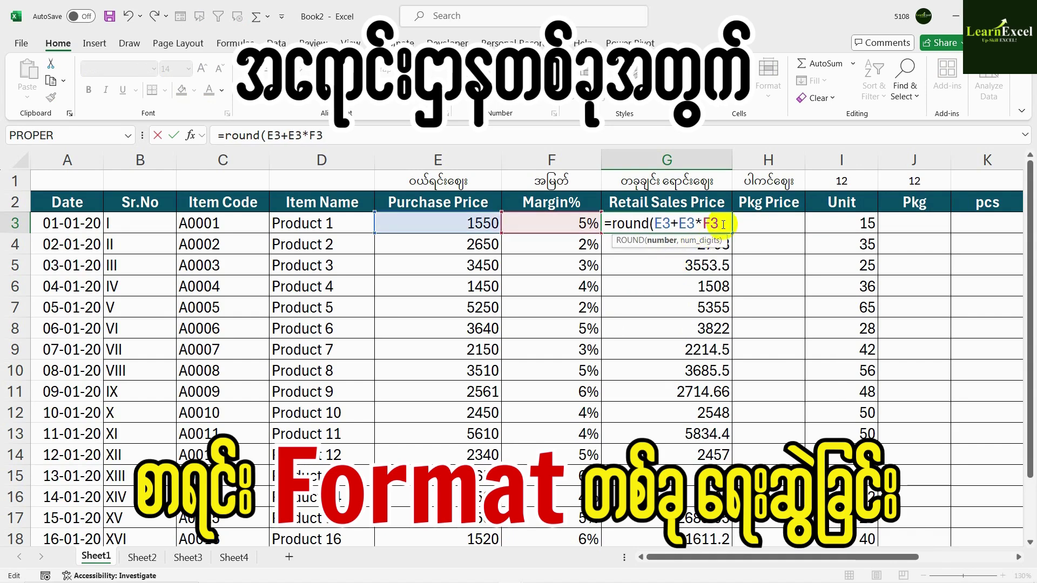
text(,-2)
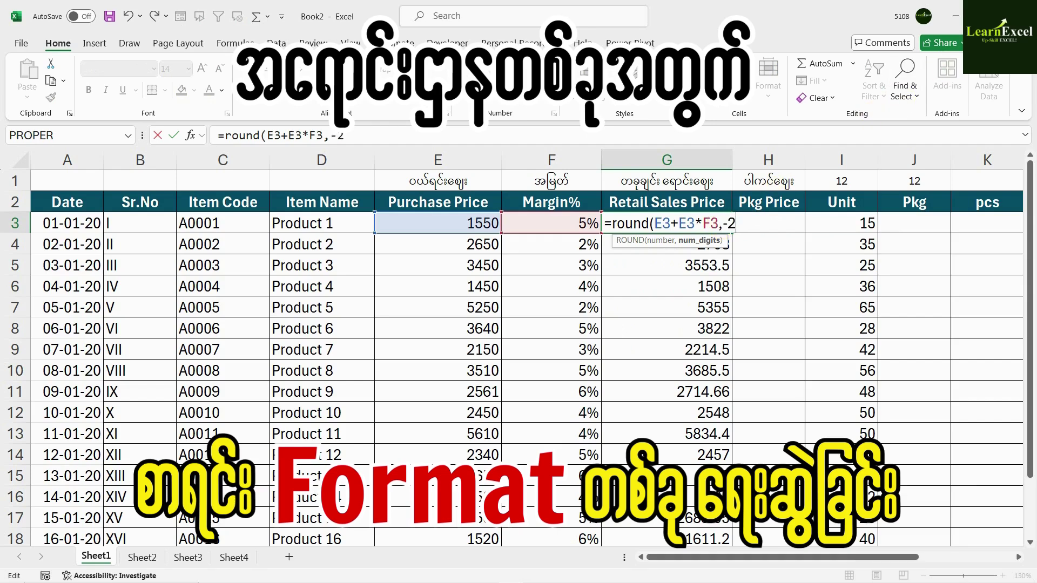
key(Return)
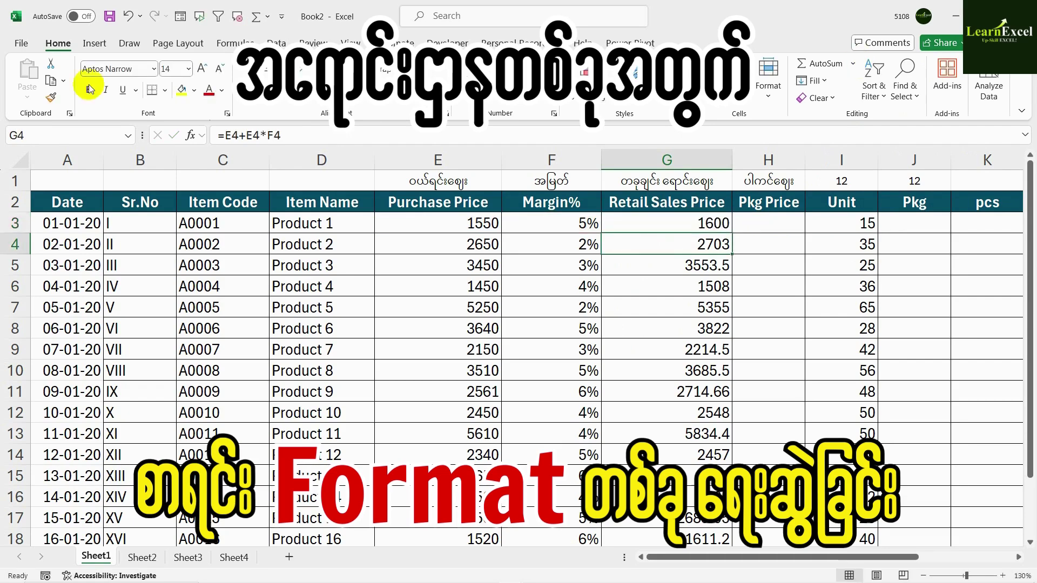
click(691, 224)
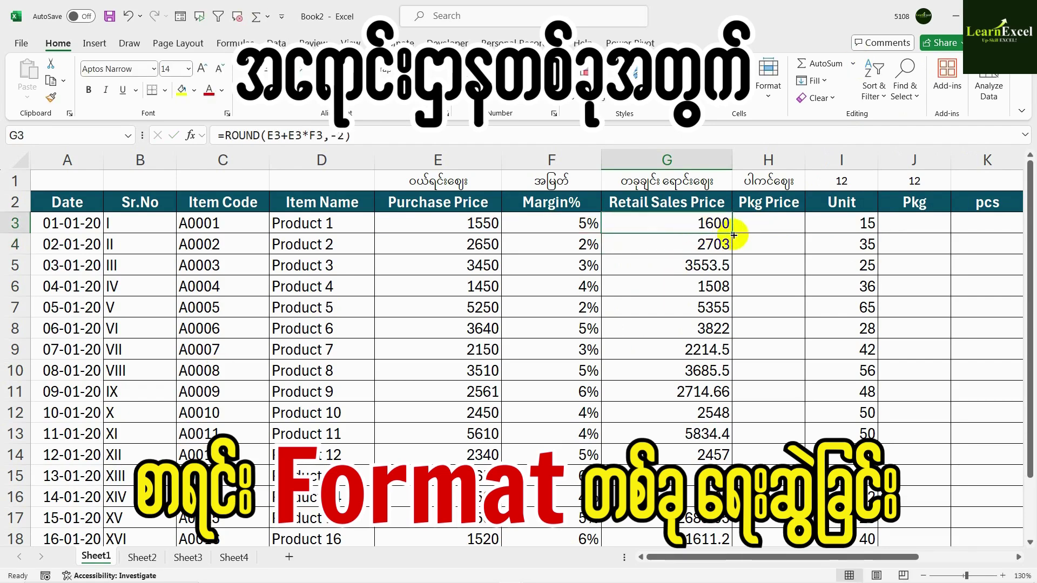
drag(731, 233, 729, 521)
scroll(823, 432, up, 2)
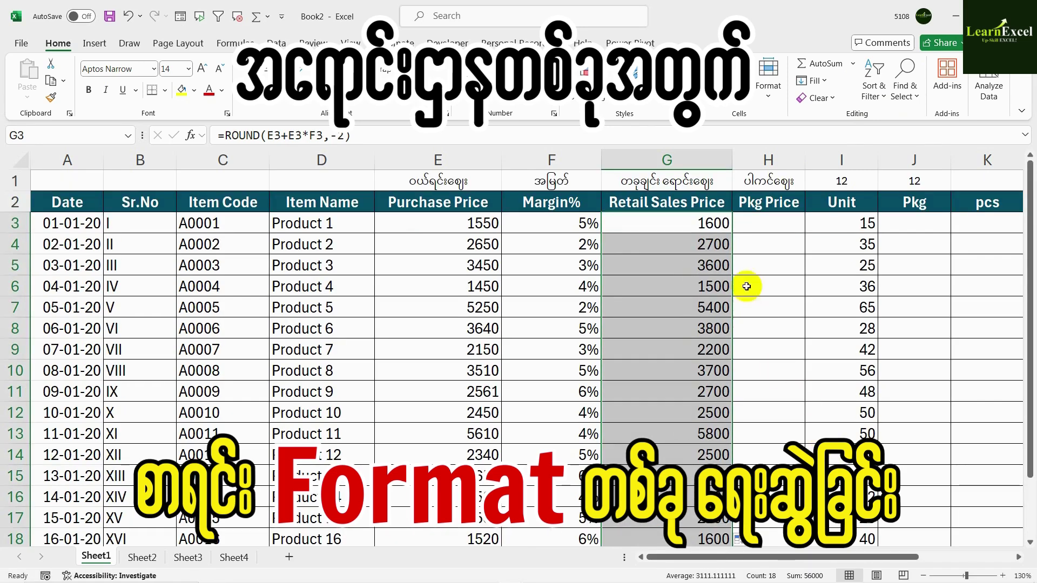
click(592, 252)
click(430, 250)
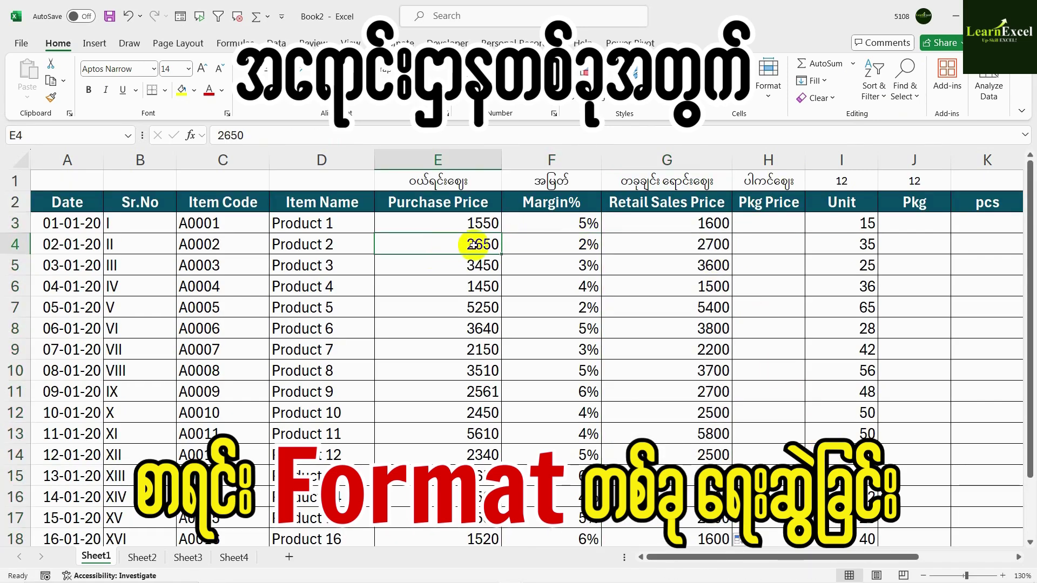
click(560, 244)
click(686, 247)
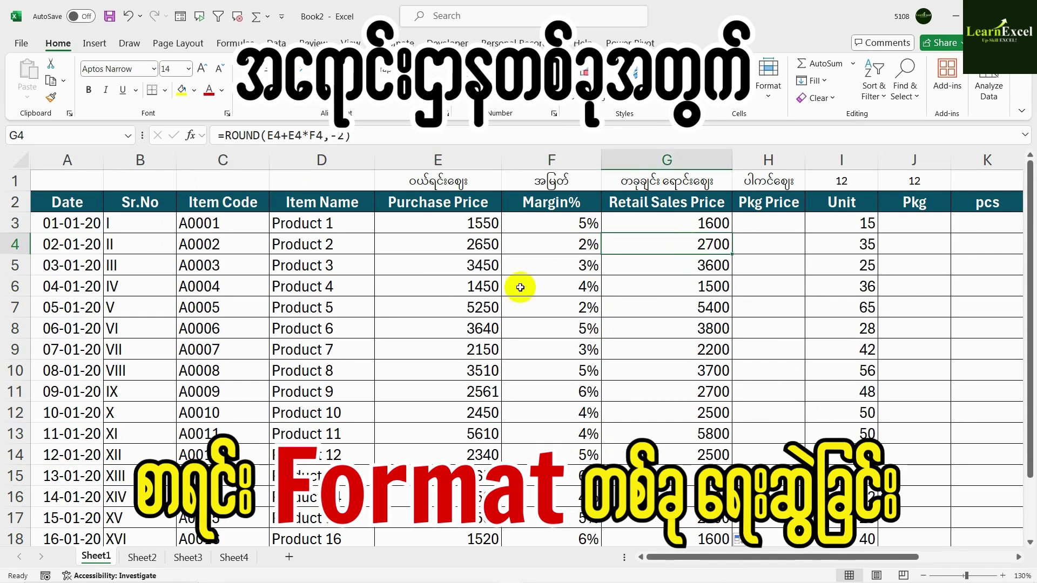
click(472, 267)
click(550, 271)
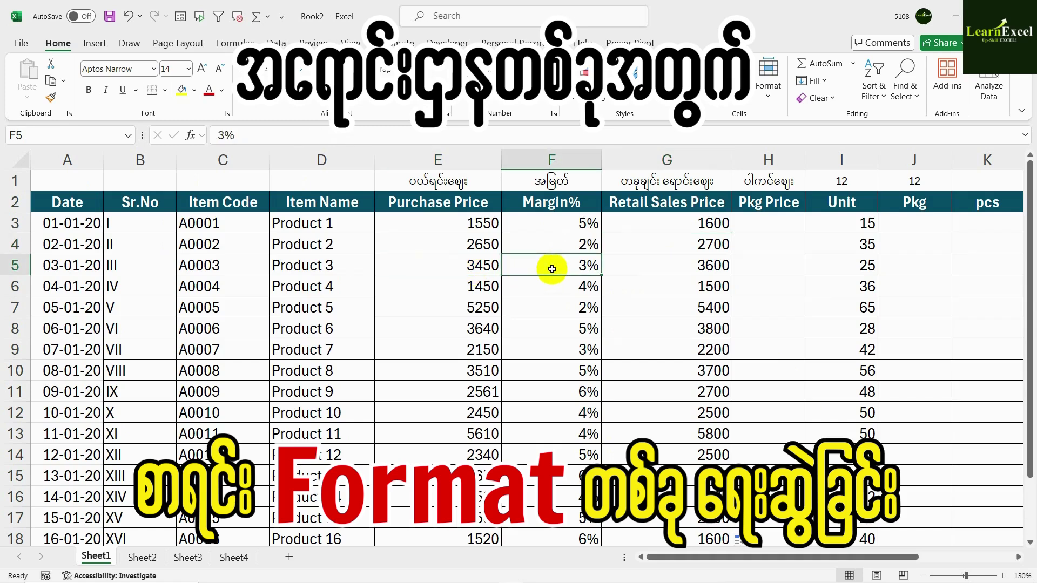
click(652, 265)
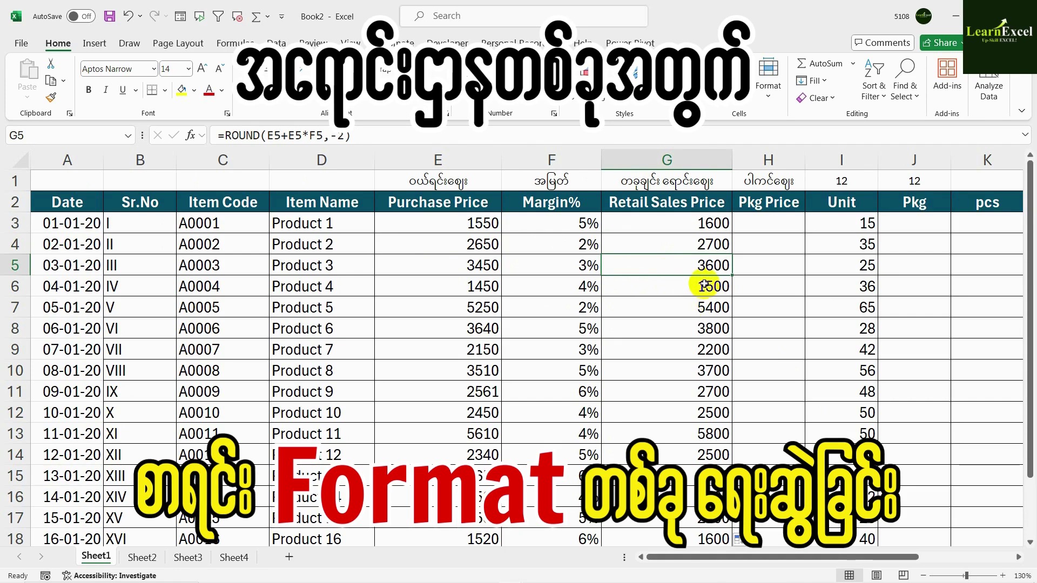
click(697, 224)
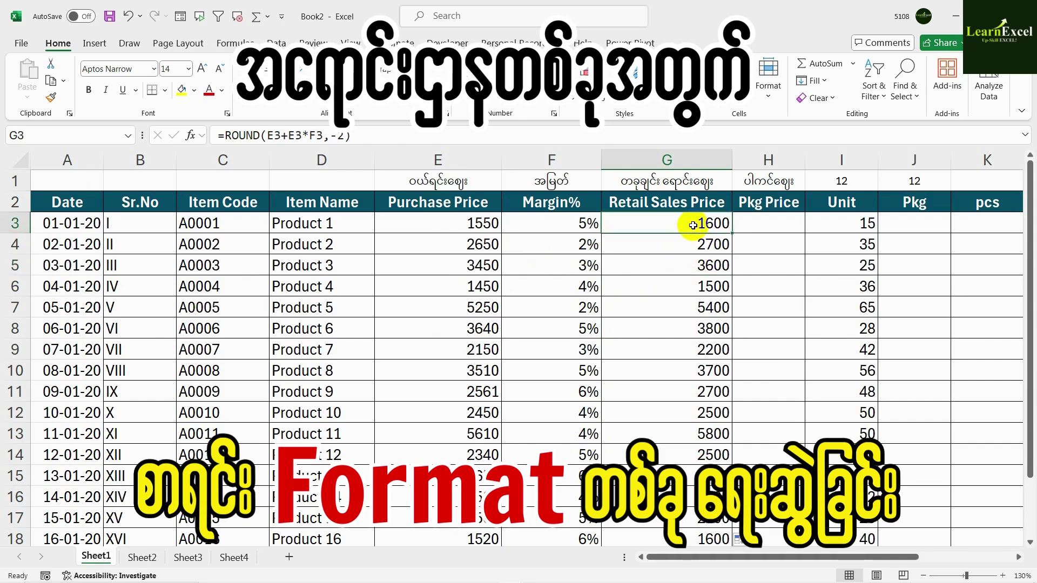
click(761, 224)
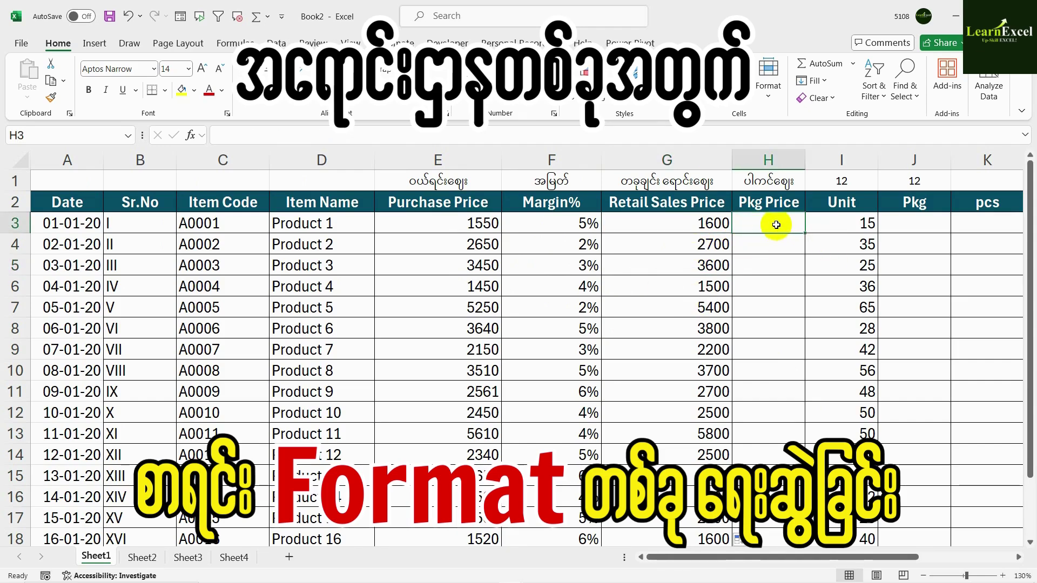
- Enter =G3*J1 in H3 as Product 1's package price
drag(828, 557, 883, 556)
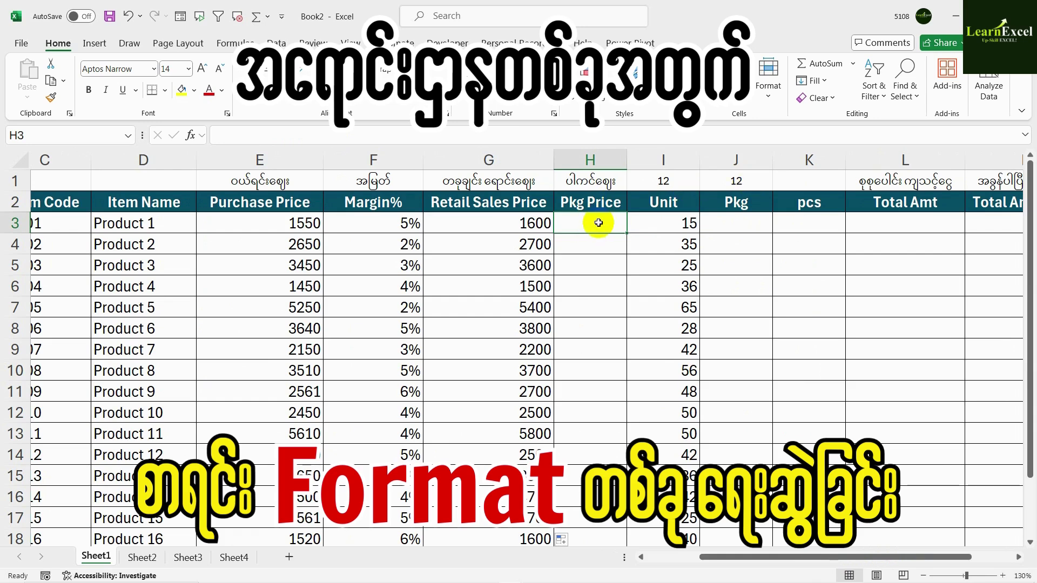
click(485, 223)
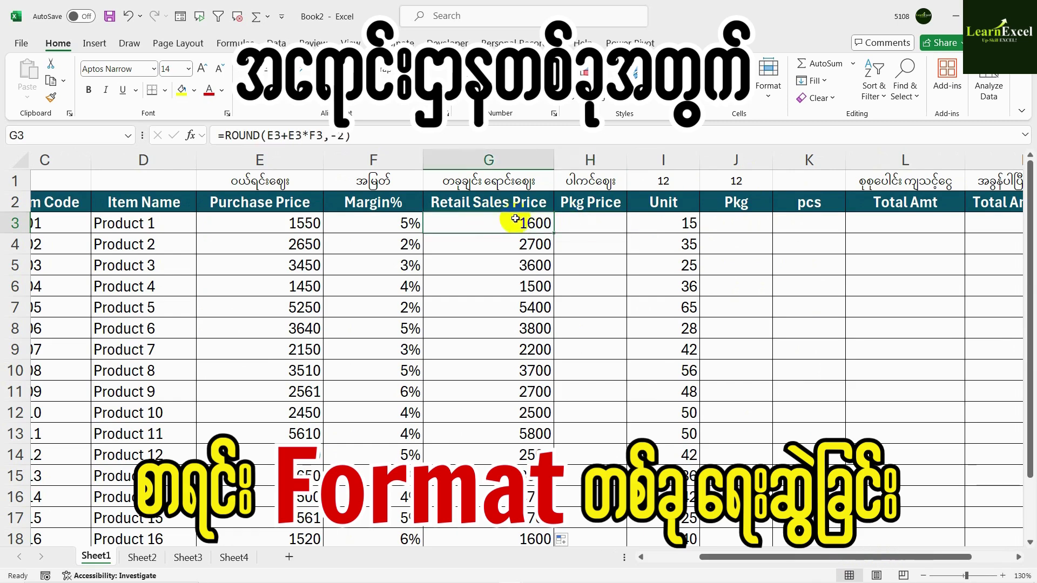
click(589, 222)
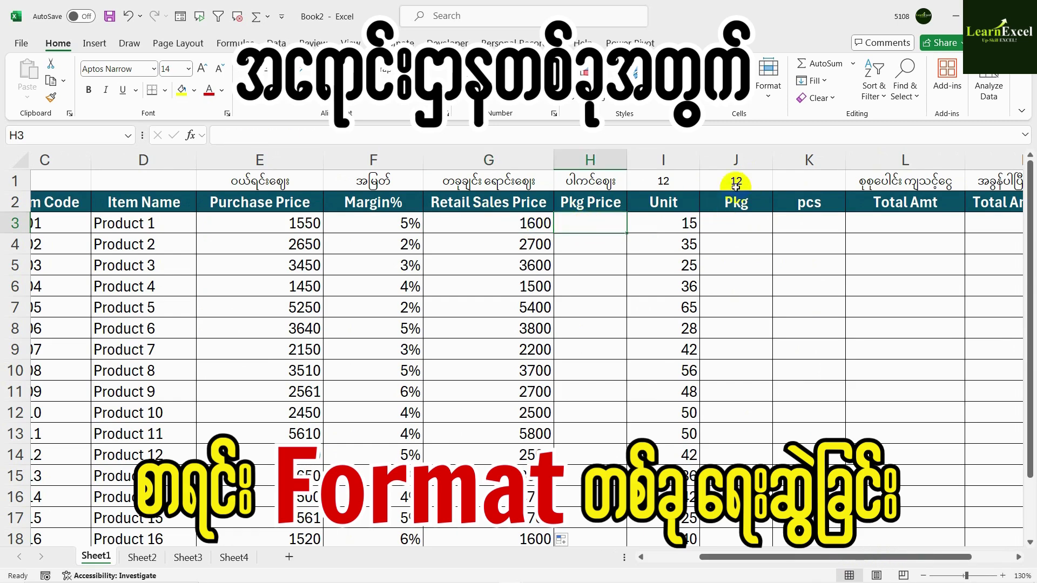
text(=)
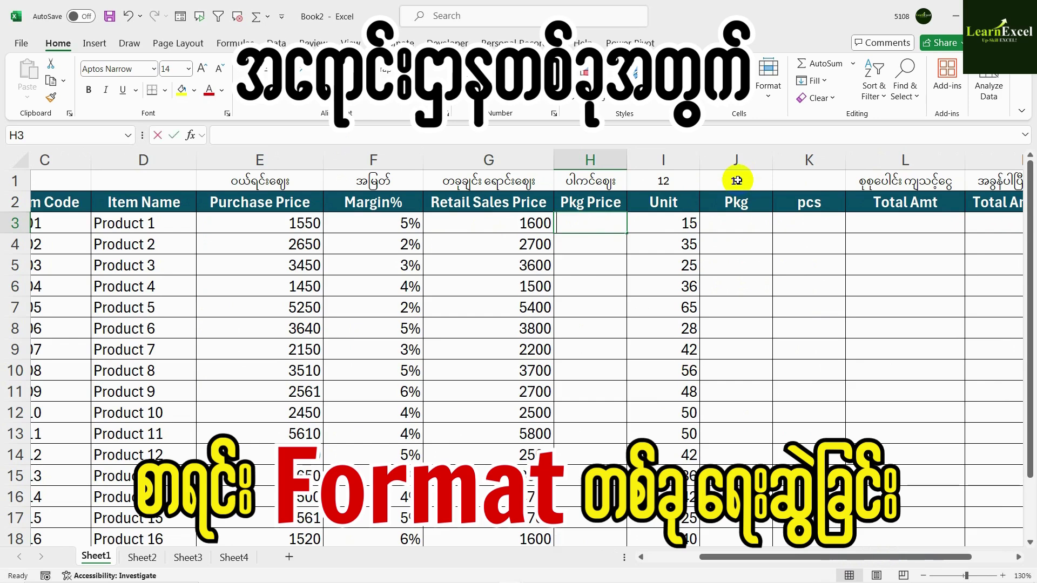
click(508, 223)
text(*)
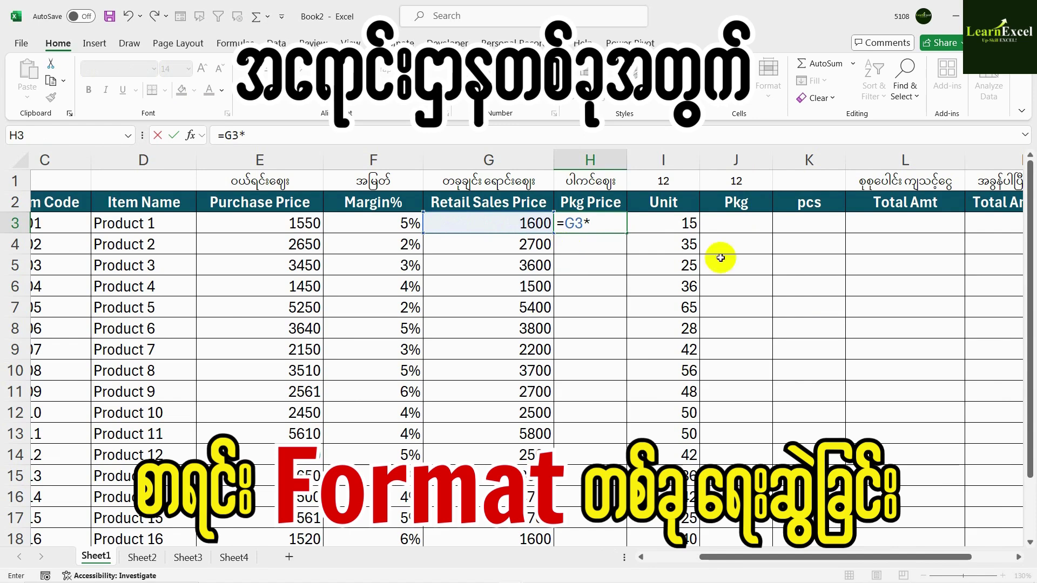
click(753, 182)
key(Return)
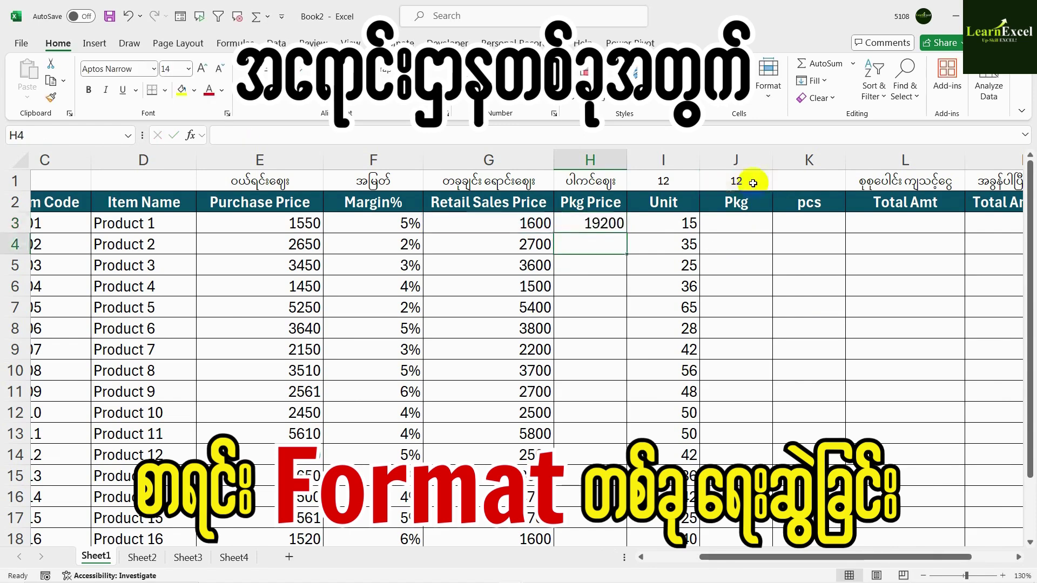
- Edit H3 to =G3*J1-1000, giving 18200 for Product 1
click(513, 223)
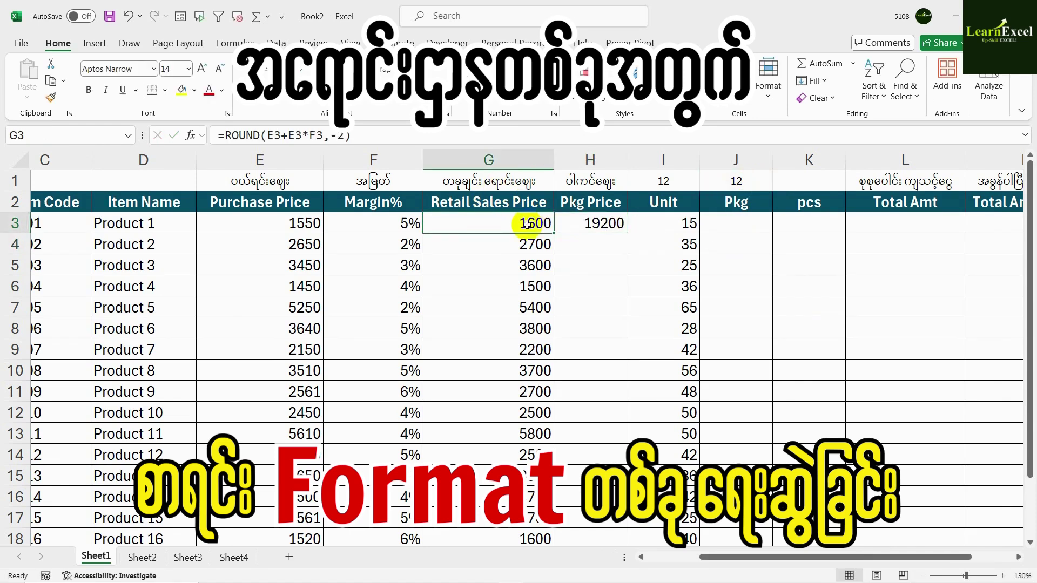
click(594, 224)
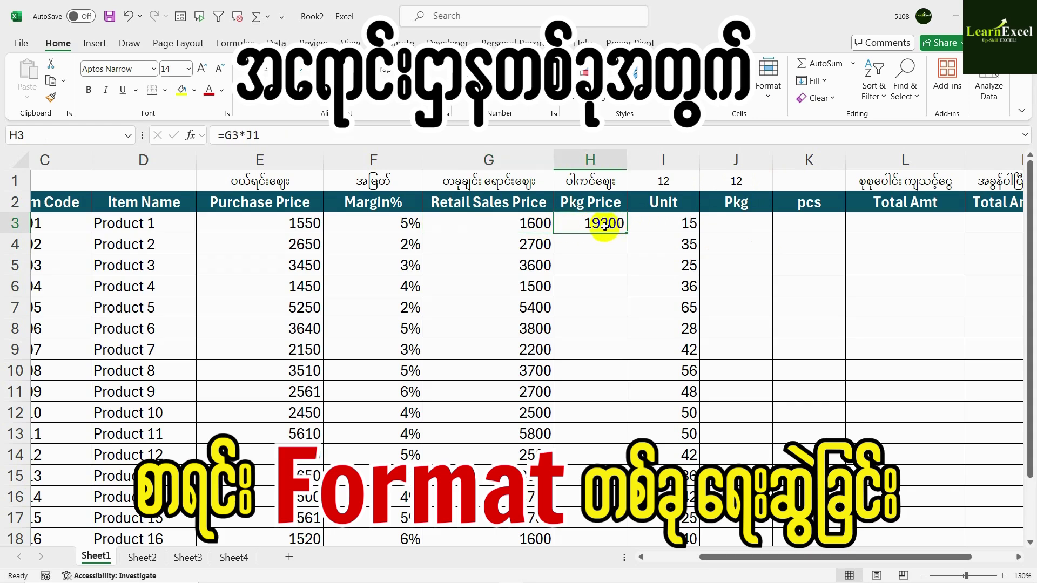
double_click(604, 225)
text(-1000)
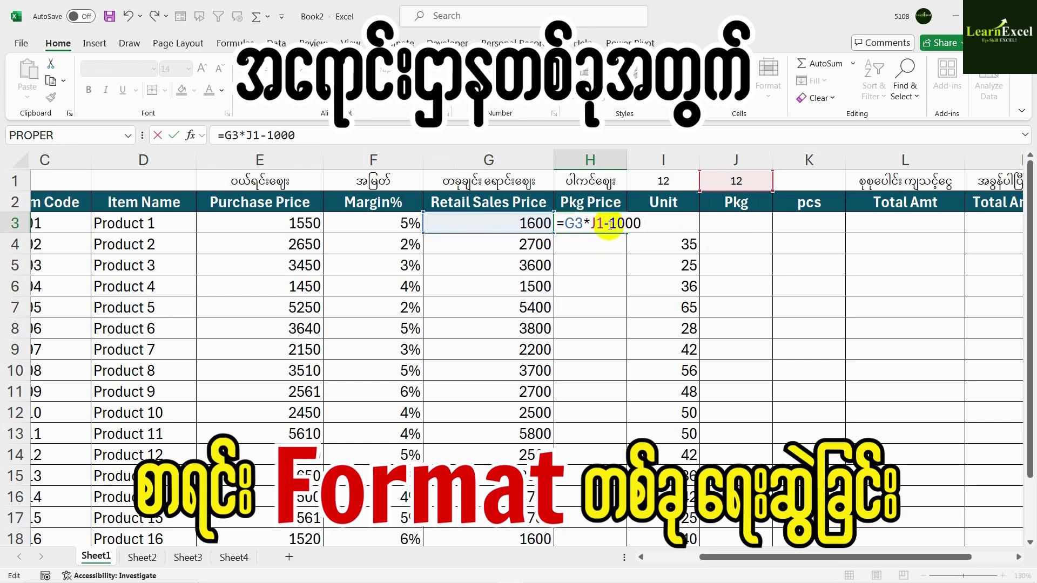
key(Return)
click(610, 224)
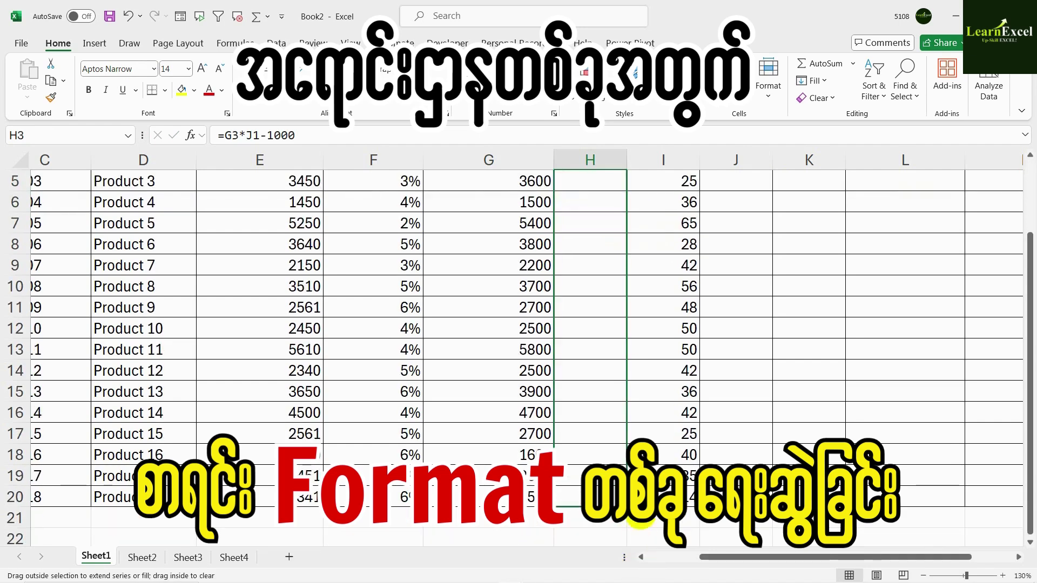
- Fill H3's package price formula down to row 20 and inspect Product 2's copied formula
drag(629, 243, 629, 497)
scroll(686, 466, up, 2)
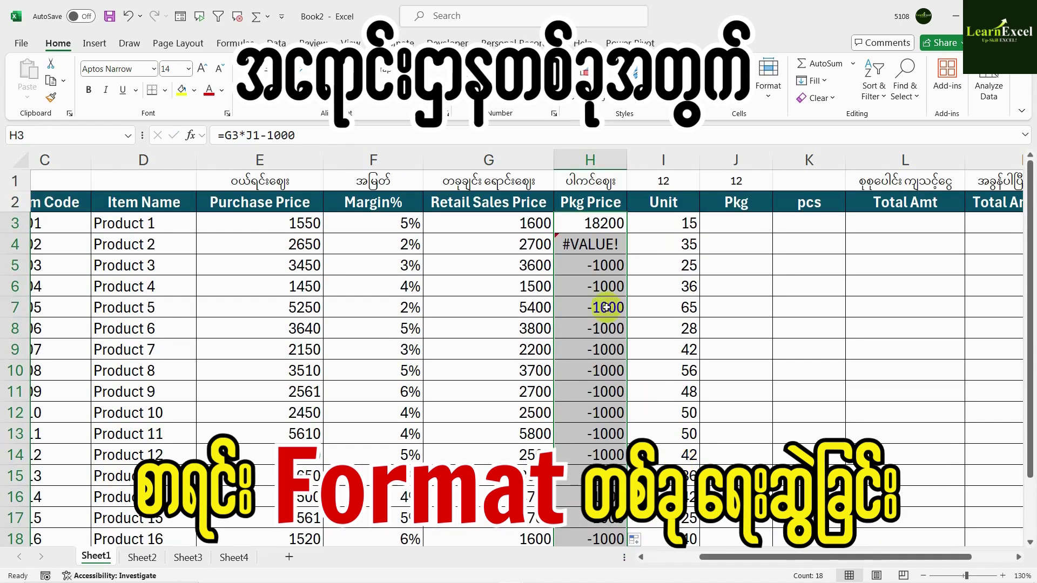
click(602, 227)
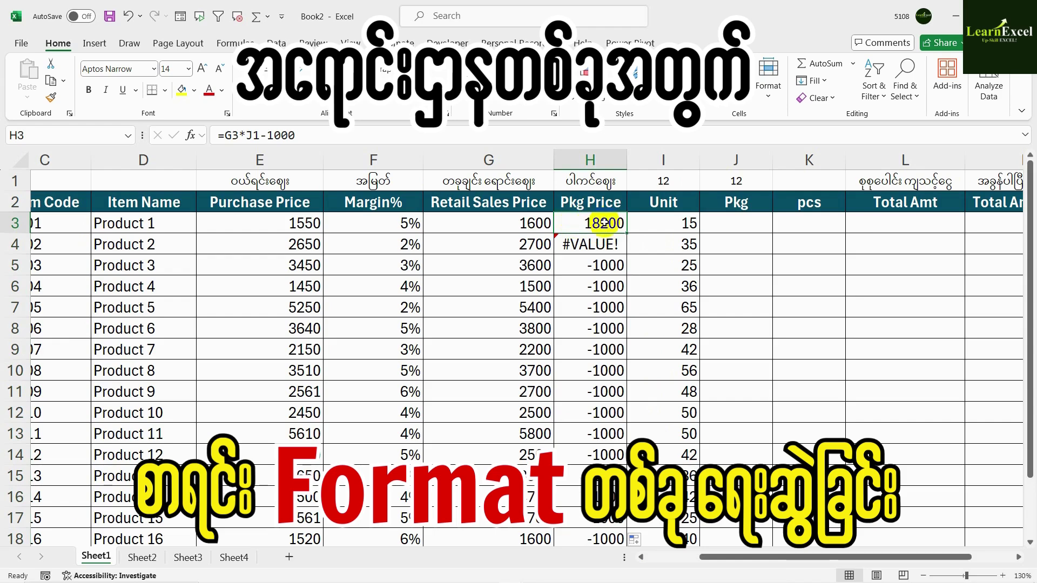
double_click(606, 243)
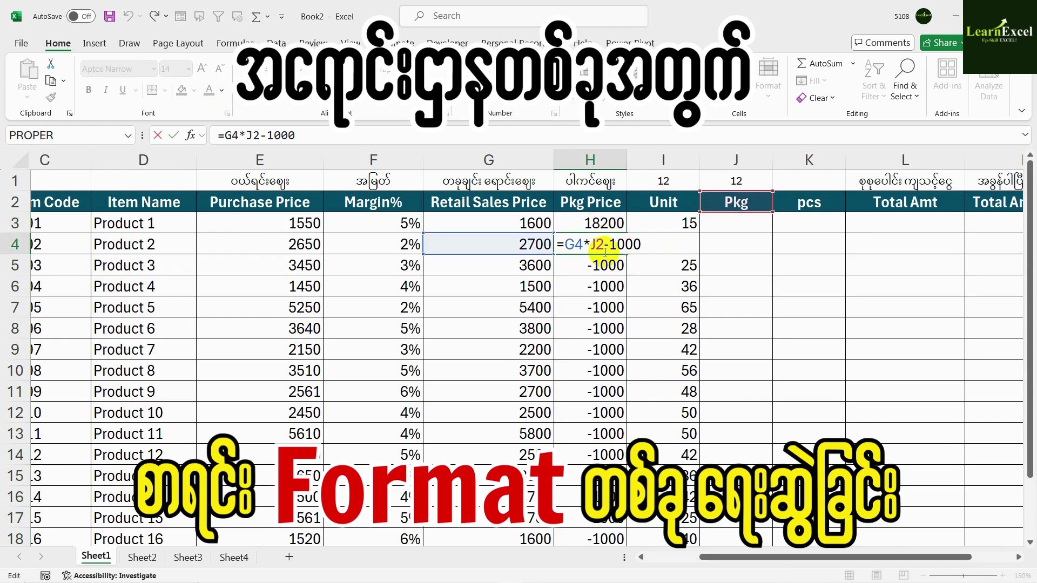
key(Escape)
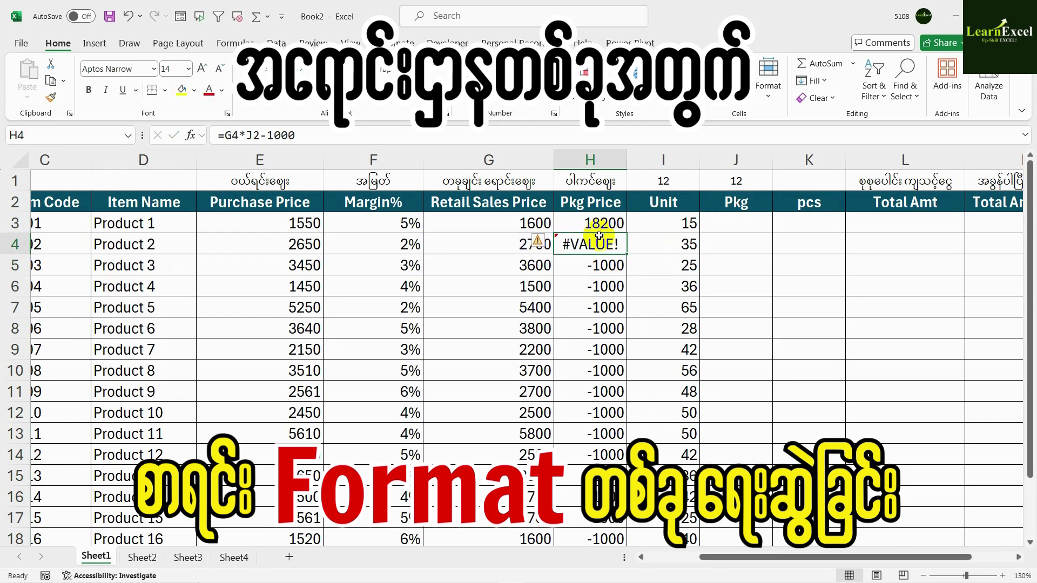
- Check J1 and the failing H4 formula, then reopen H3's =G3*J1-1000 for editing
click(746, 184)
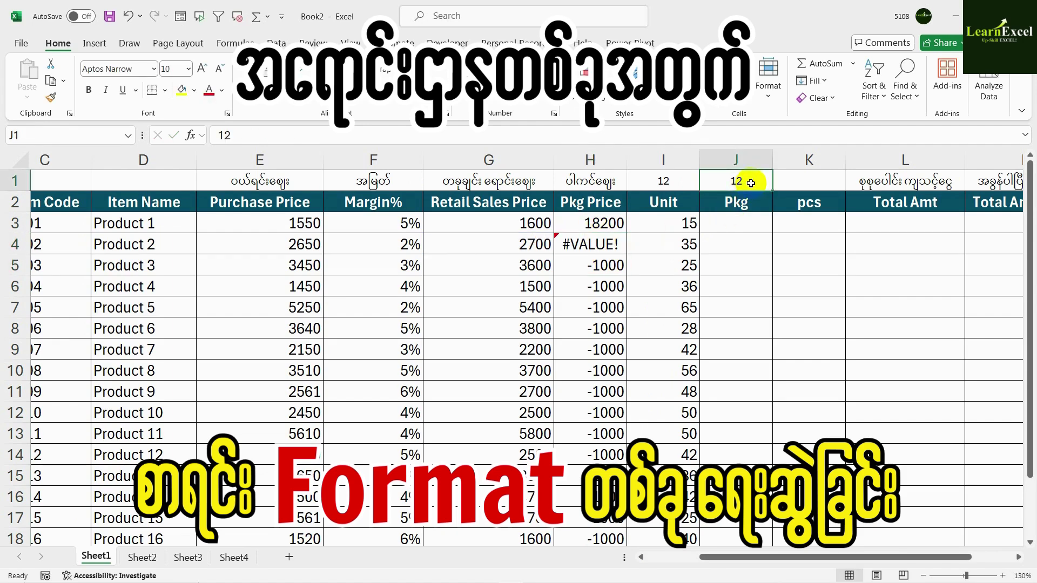
click(594, 247)
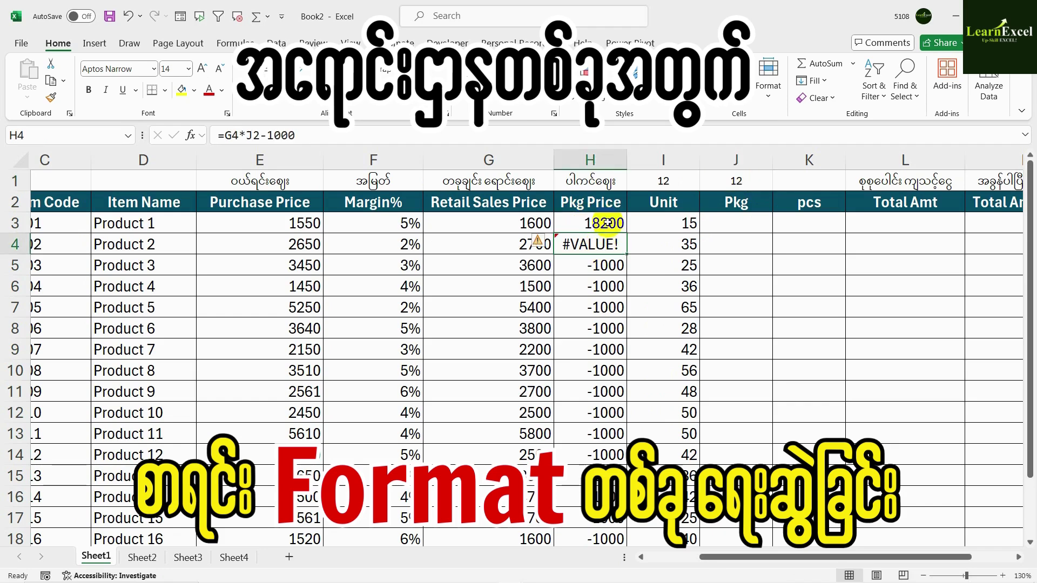
double_click(602, 223)
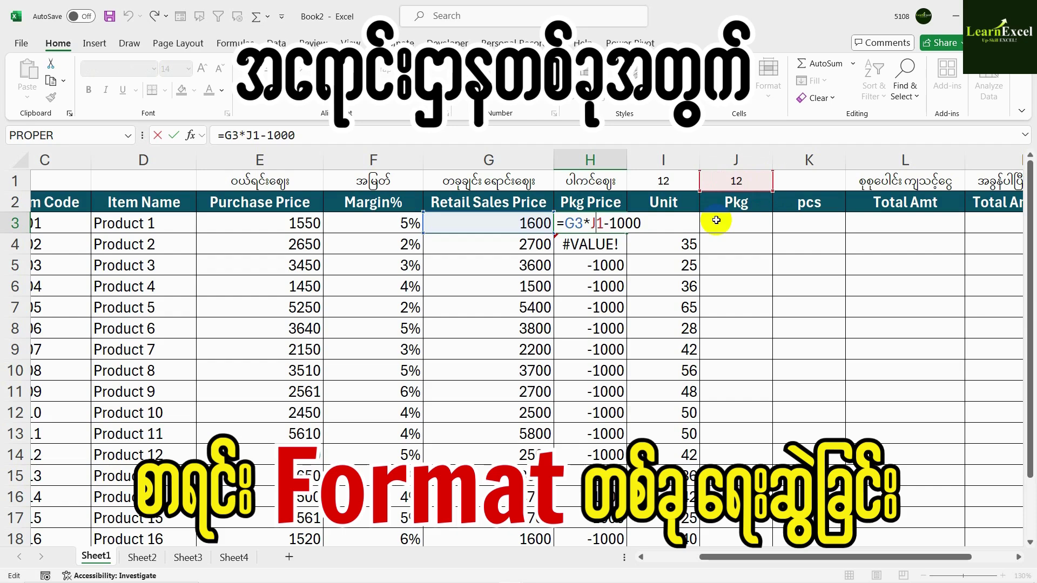
- Make J1 absolute ($J$1) in H3's formula and fill it down to H20
key(F4)
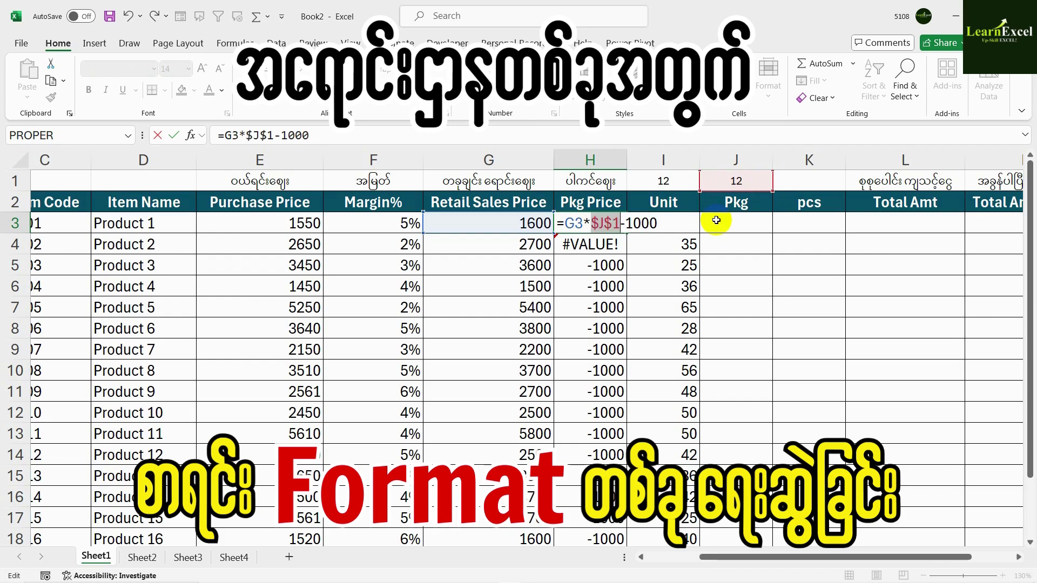
key(Return)
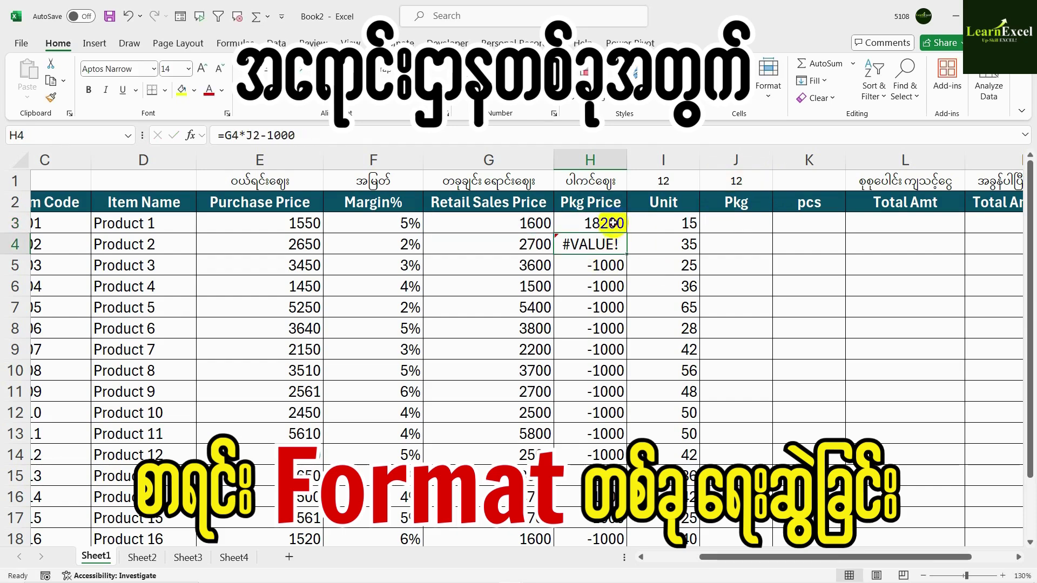
click(621, 226)
drag(626, 232, 636, 522)
scroll(688, 464, up, 2)
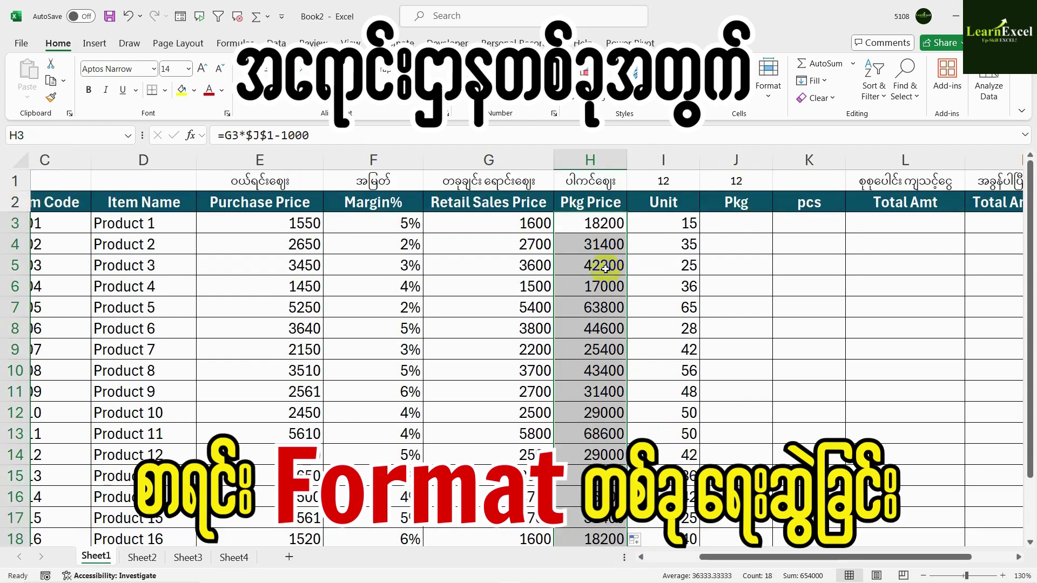
- Compare the Pkg Price formulas in H3 and H4 to confirm the locked $J$1 reference
click(591, 224)
click(594, 244)
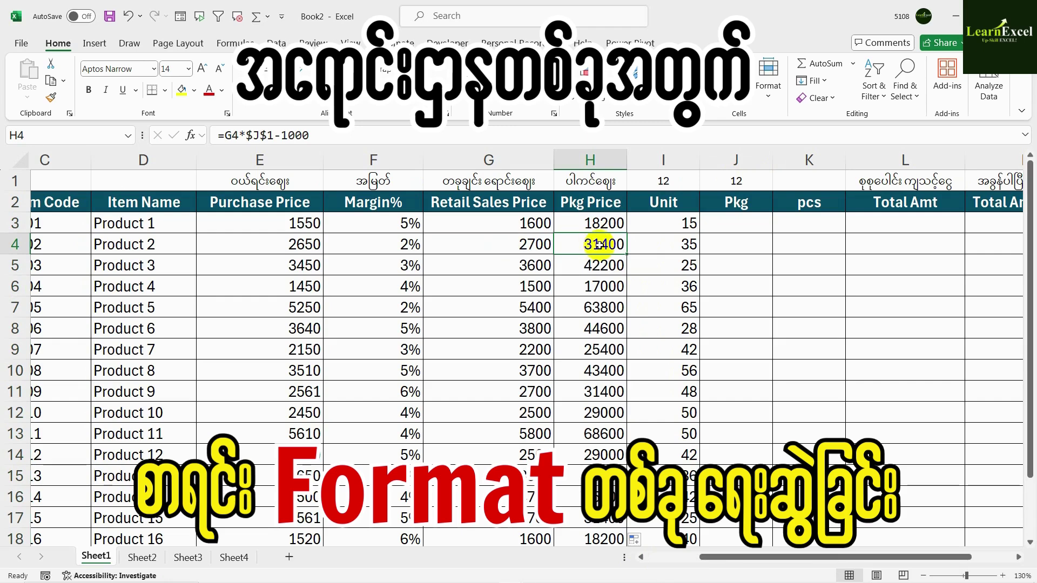
click(601, 230)
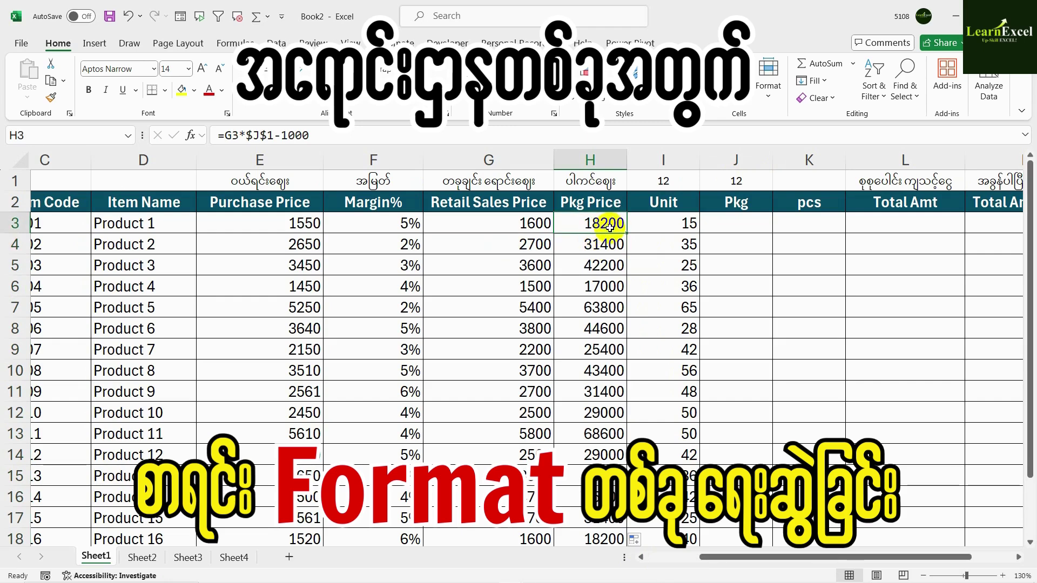
click(604, 243)
click(598, 221)
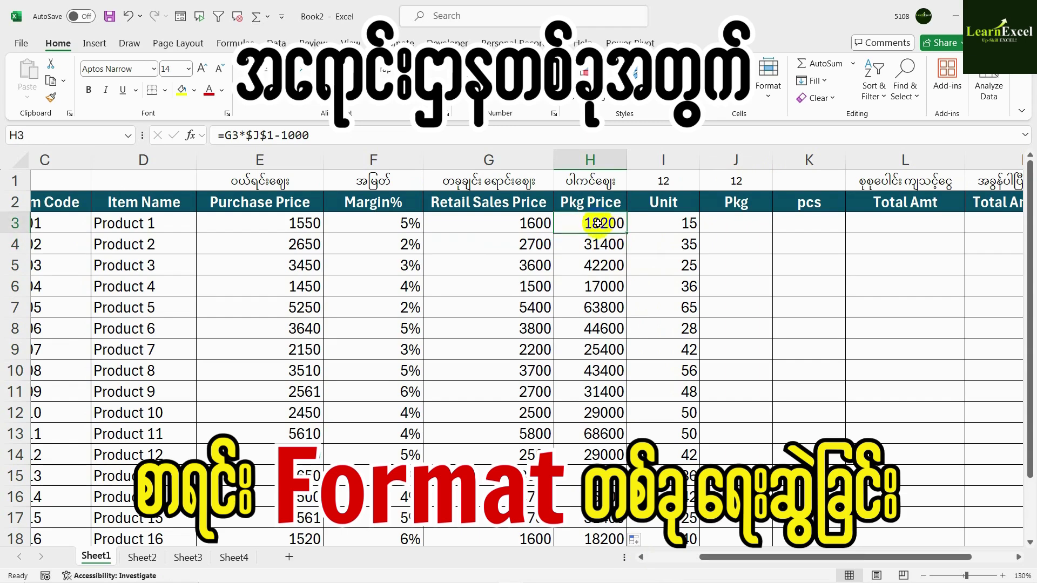
double_click(600, 223)
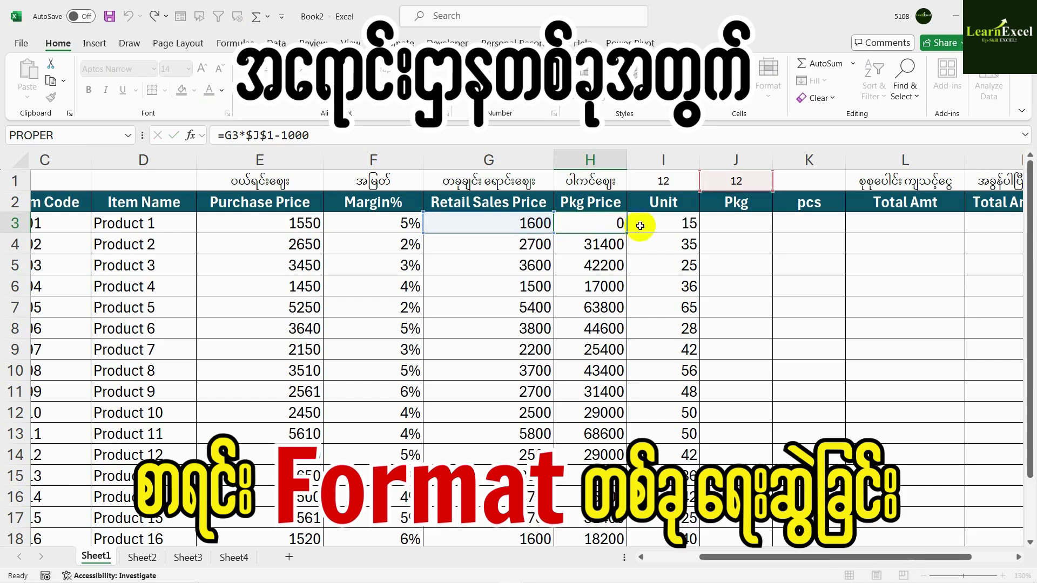
key(ctrl+Return)
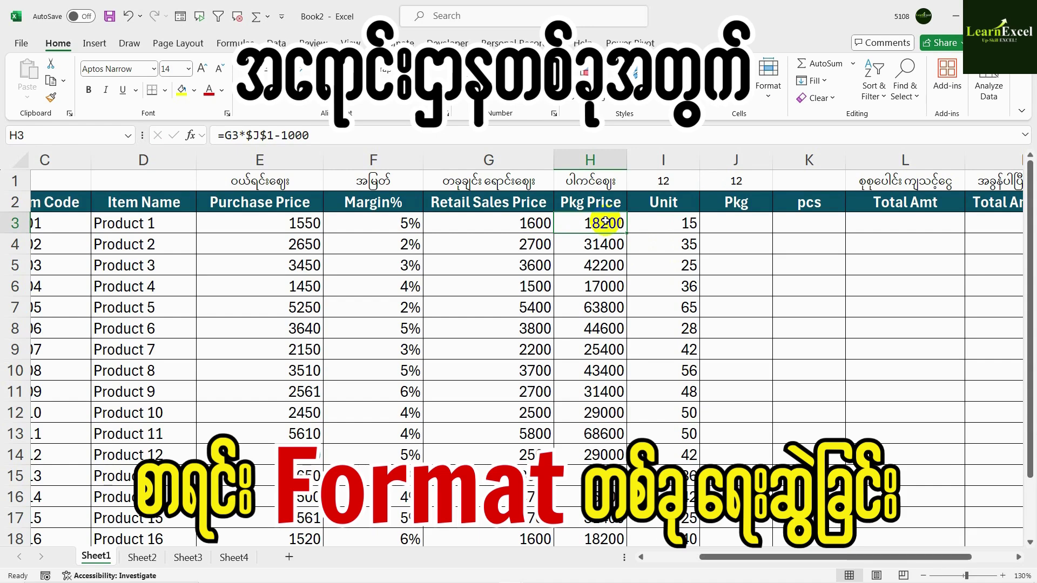
- Review the Unit counts of Products 1–3 against the first Pkg cell J3
click(667, 201)
click(672, 225)
click(670, 244)
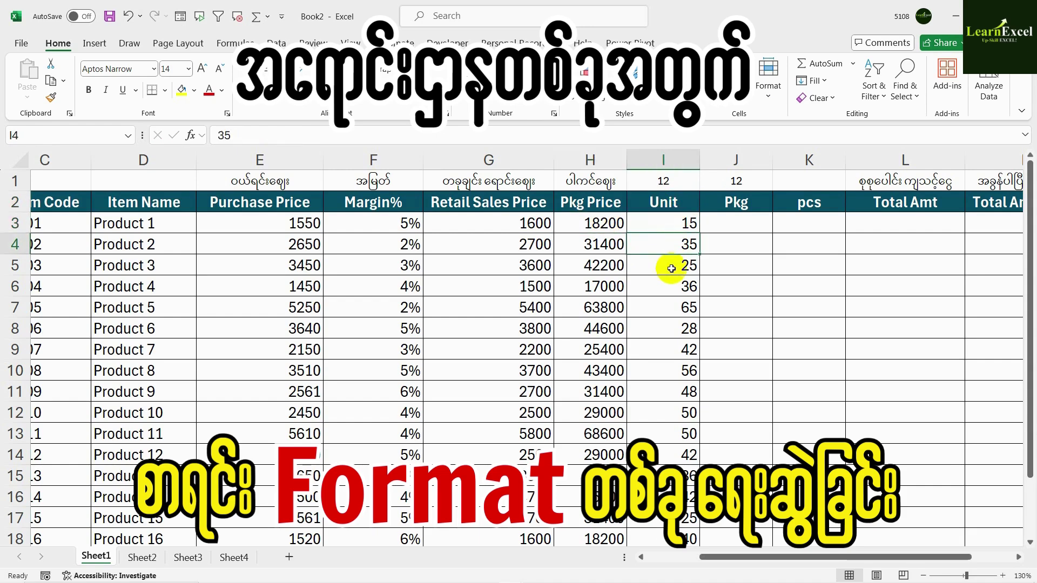
click(670, 269)
click(669, 223)
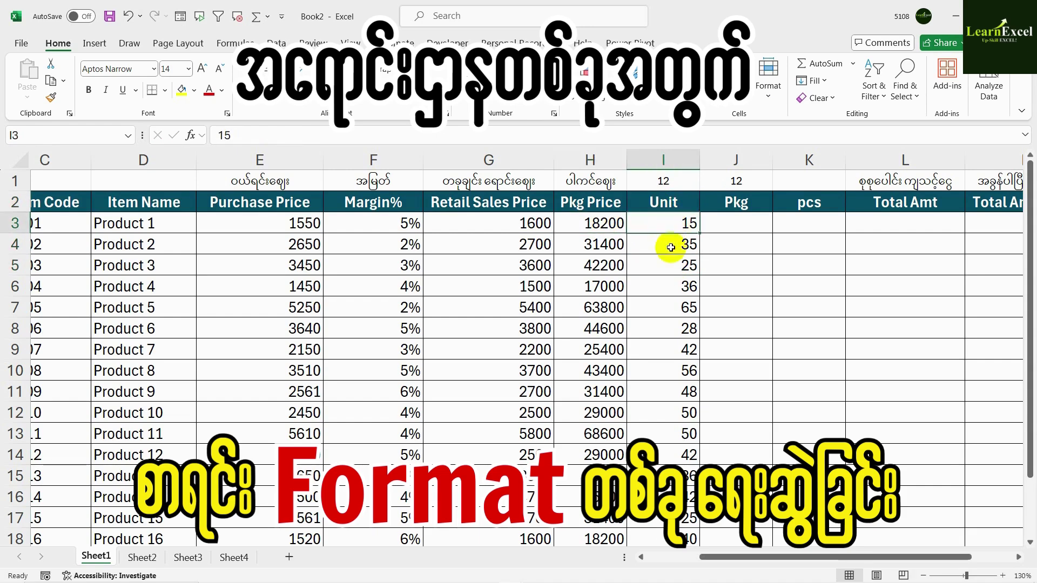
click(669, 244)
click(672, 265)
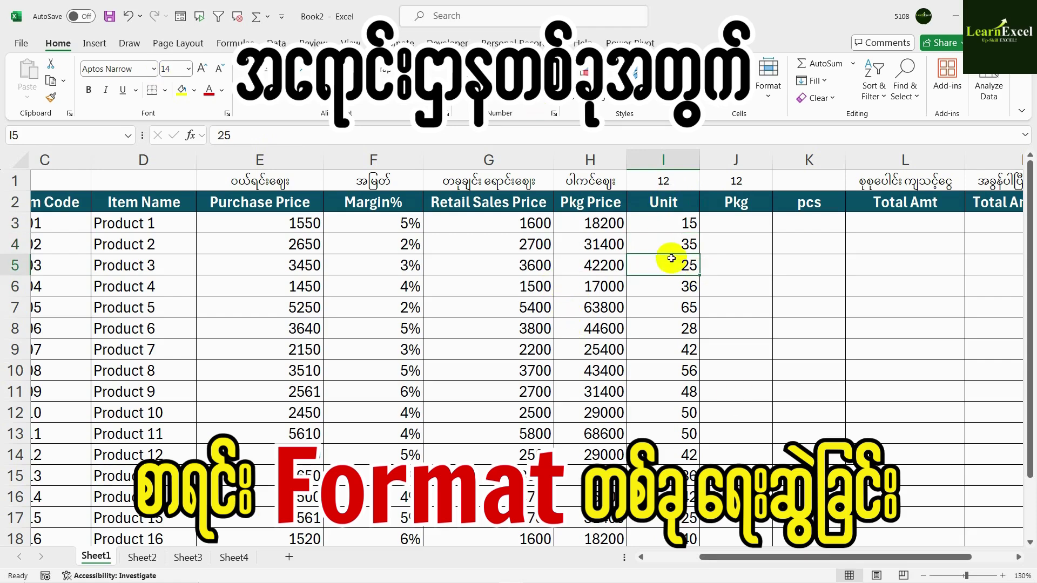
click(736, 220)
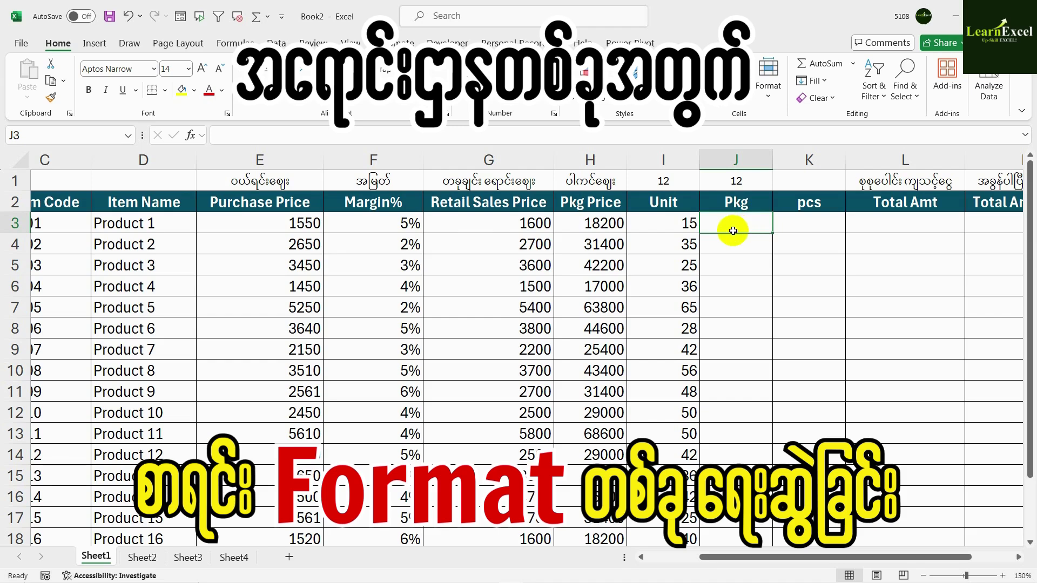
click(675, 221)
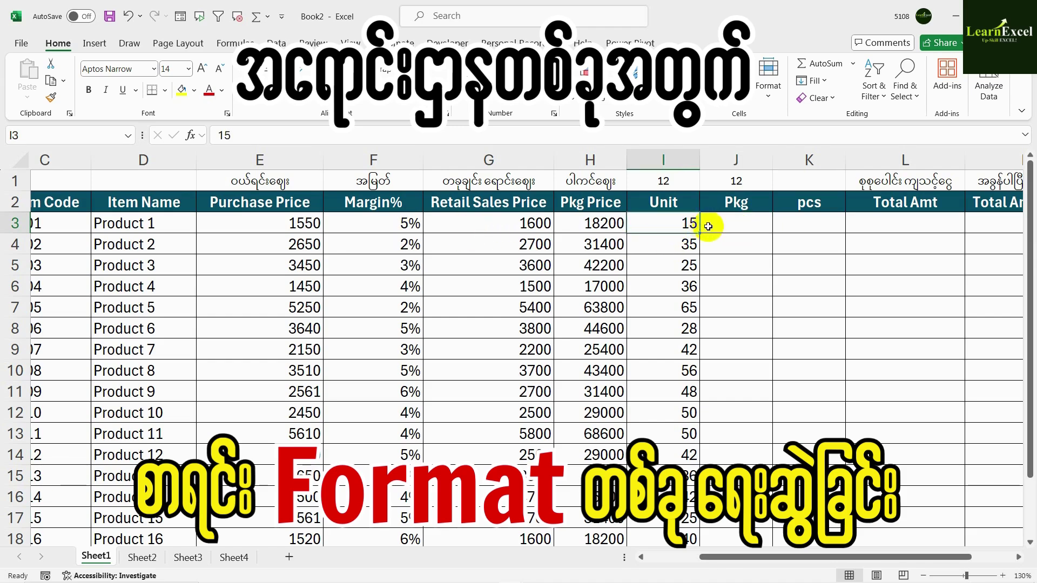
click(718, 226)
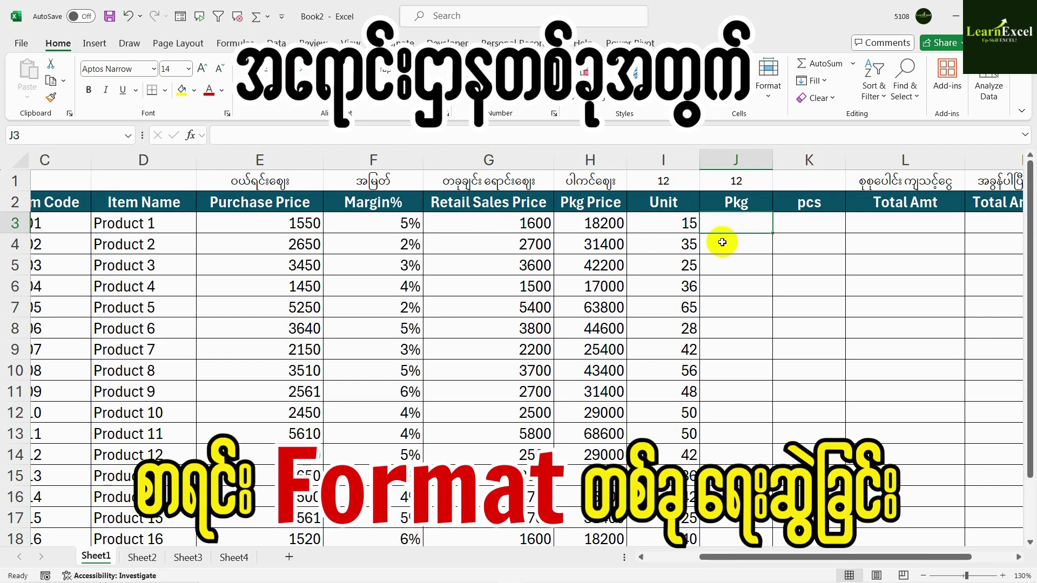
- Enter =QUOTIENT(I3,12) in J3 and fill it down to J20
text(=qo)
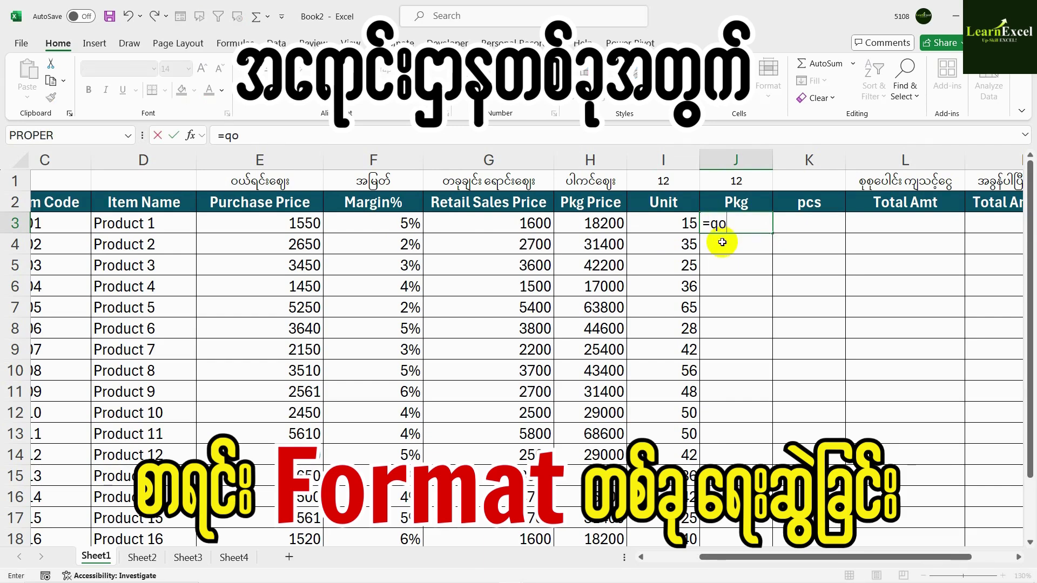
key(BackSpace)
text(u)
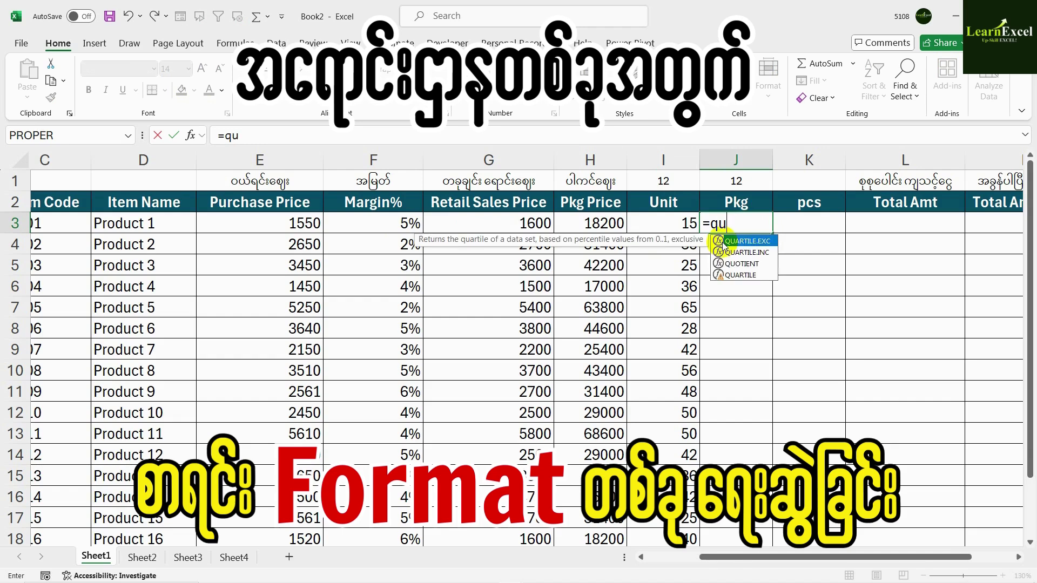
text(oti)
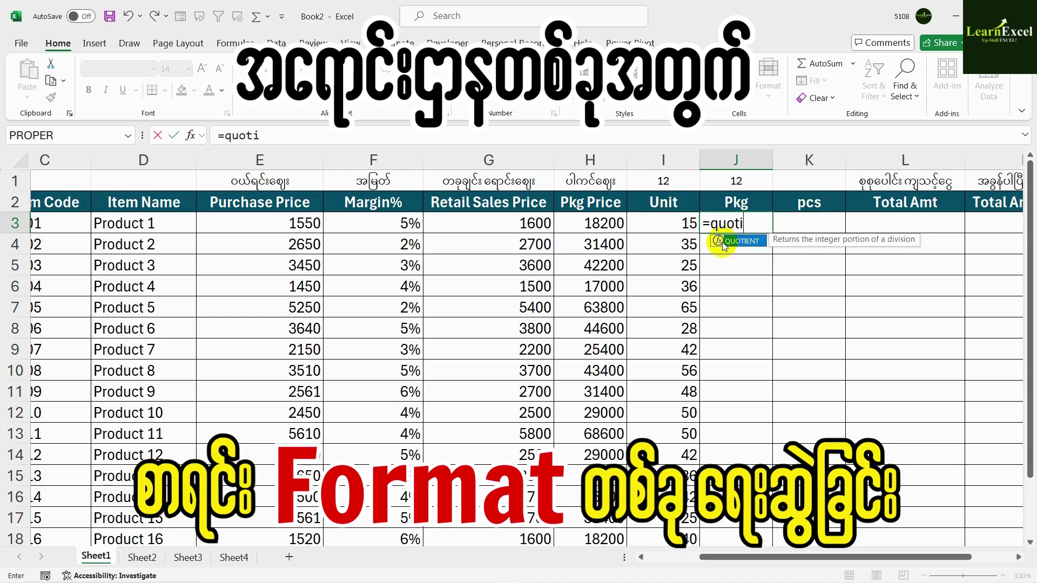
double_click(721, 242)
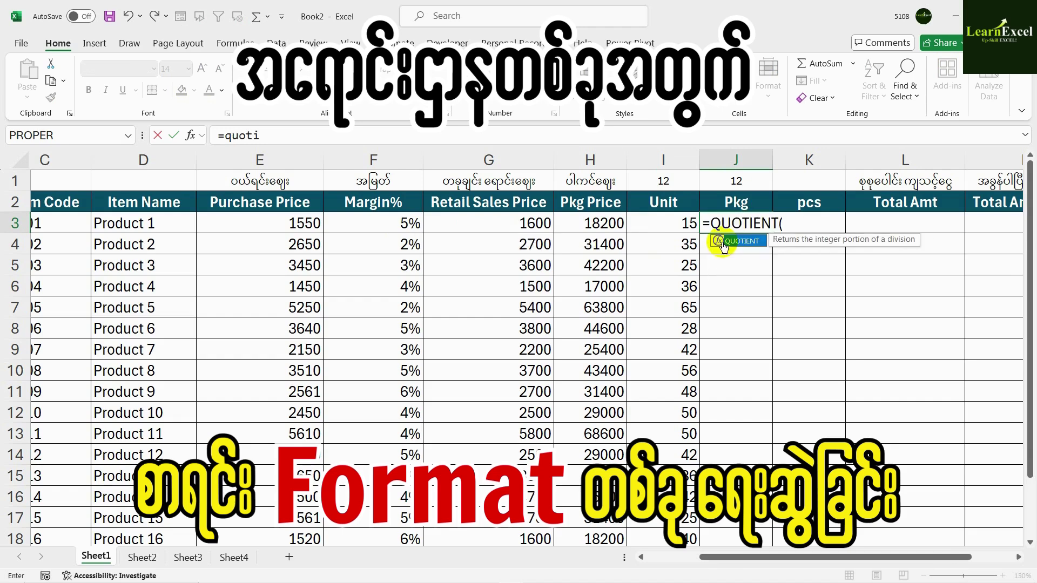
click(640, 223)
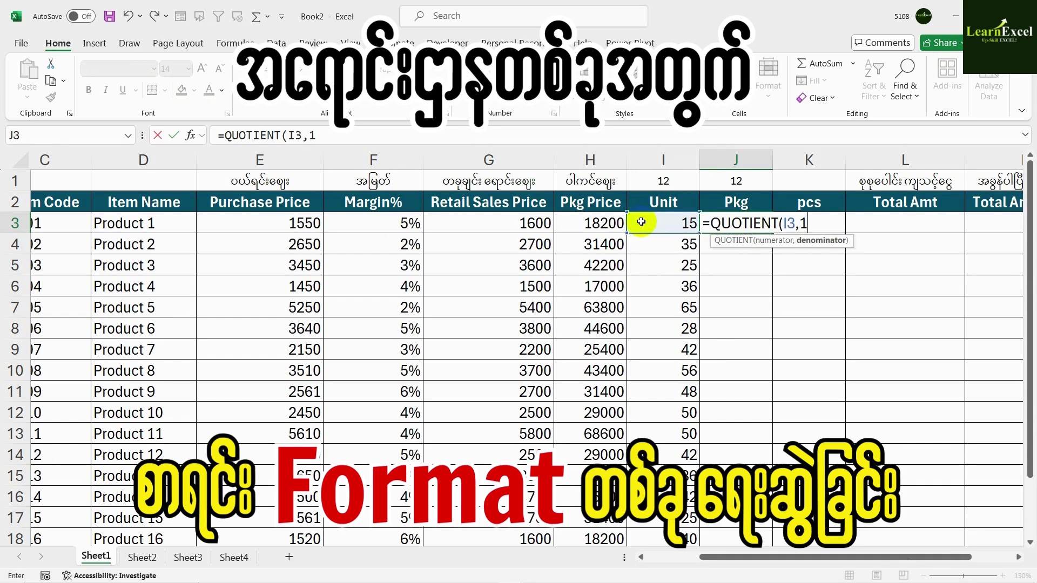
text())
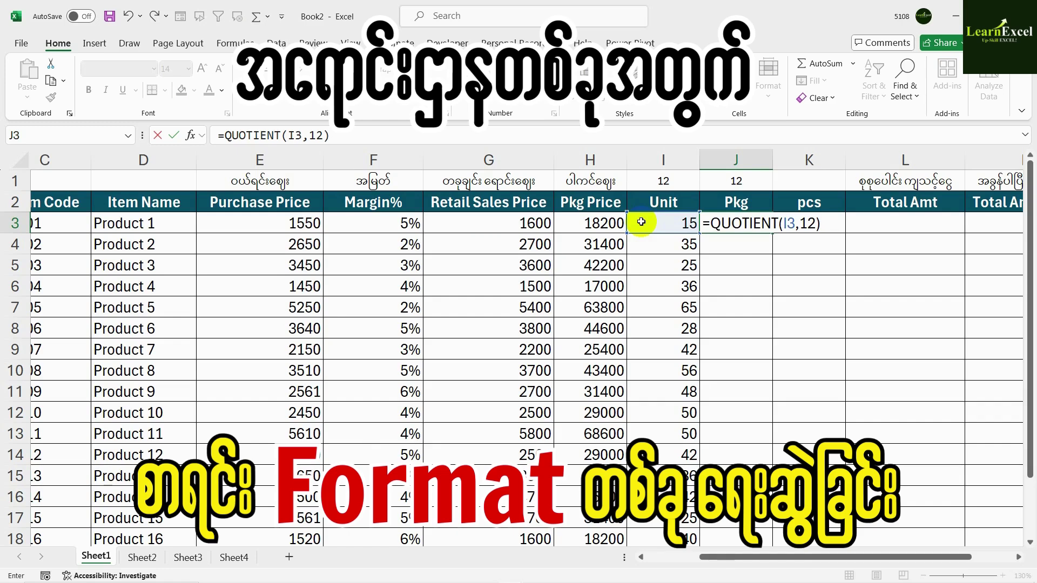
key(Return)
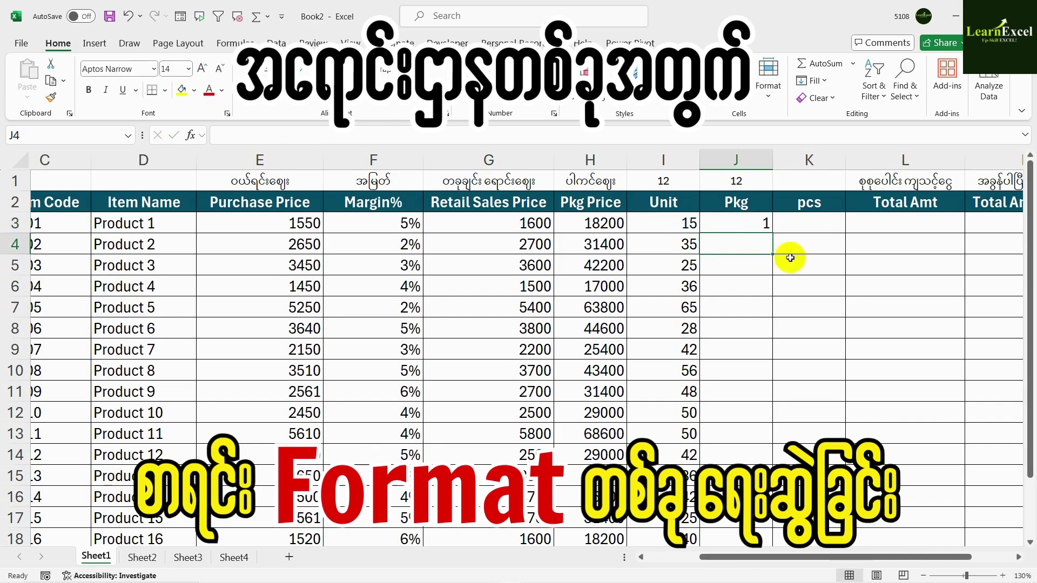
click(744, 224)
drag(772, 233, 772, 526)
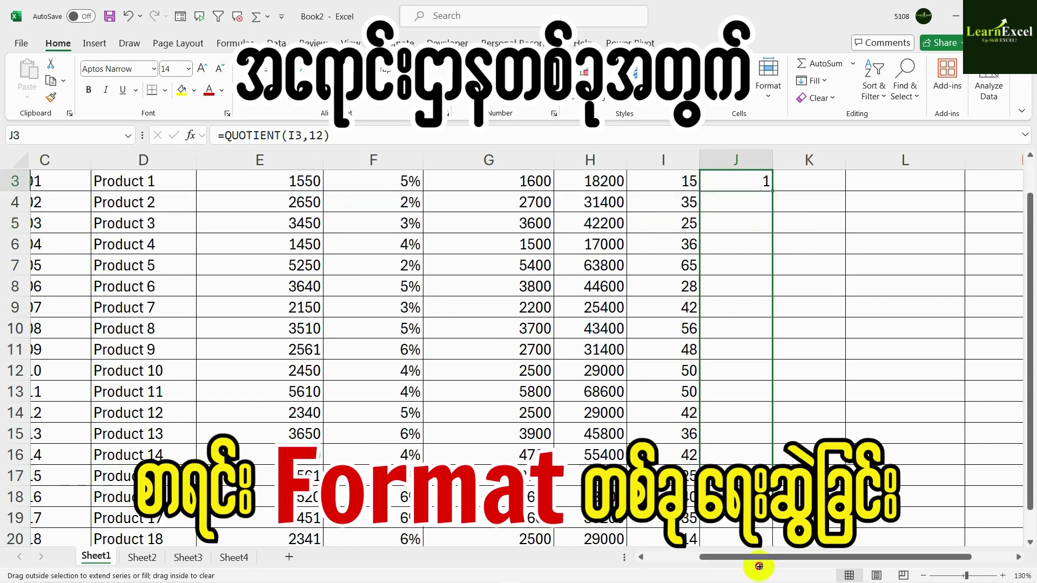
scroll(843, 413, up, 1)
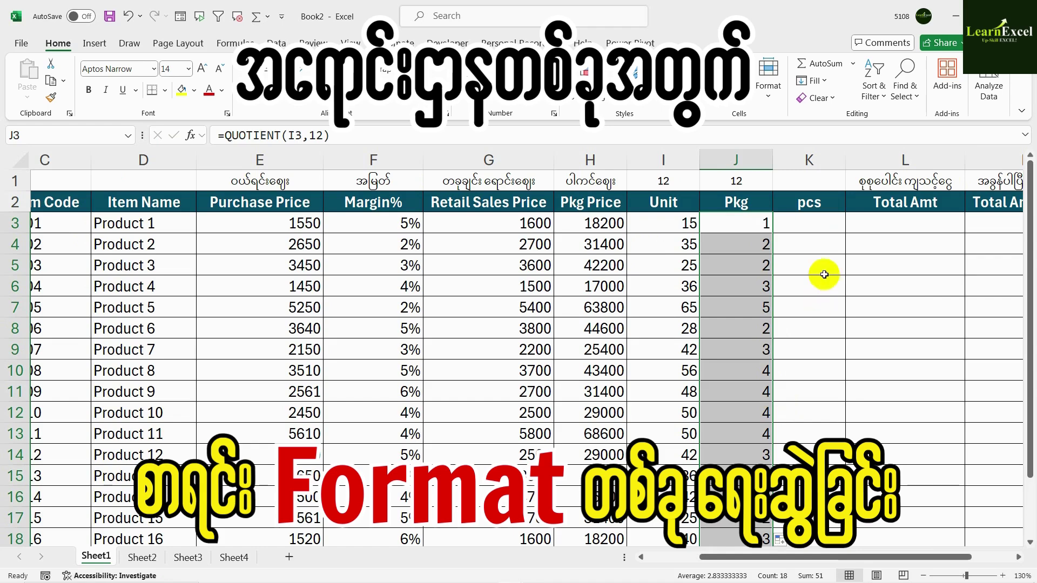
click(799, 228)
text(=)
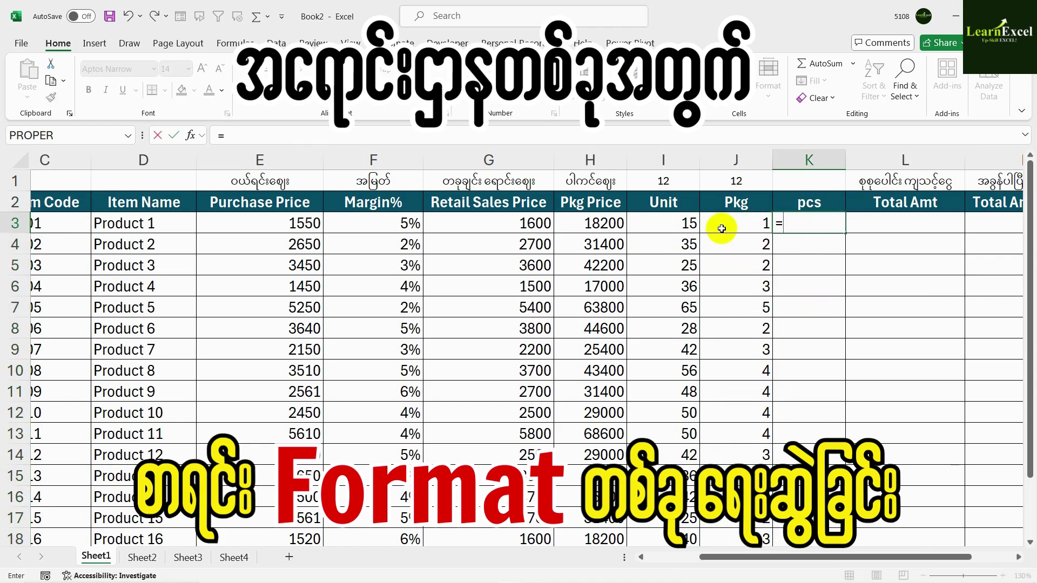
- Enter =I3-12 in K3 and copy it down the pcs column
click(683, 224)
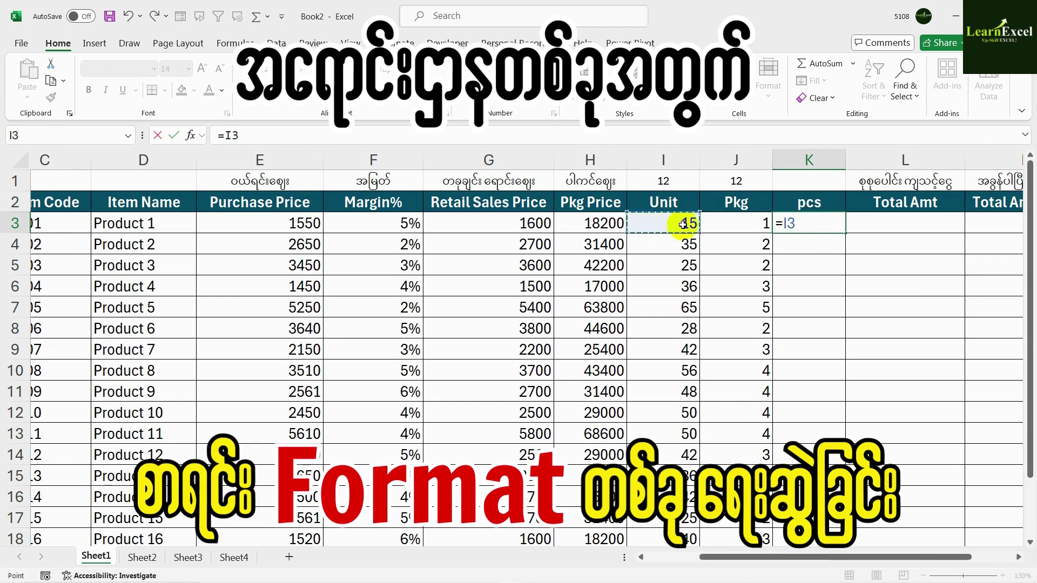
text(-12)
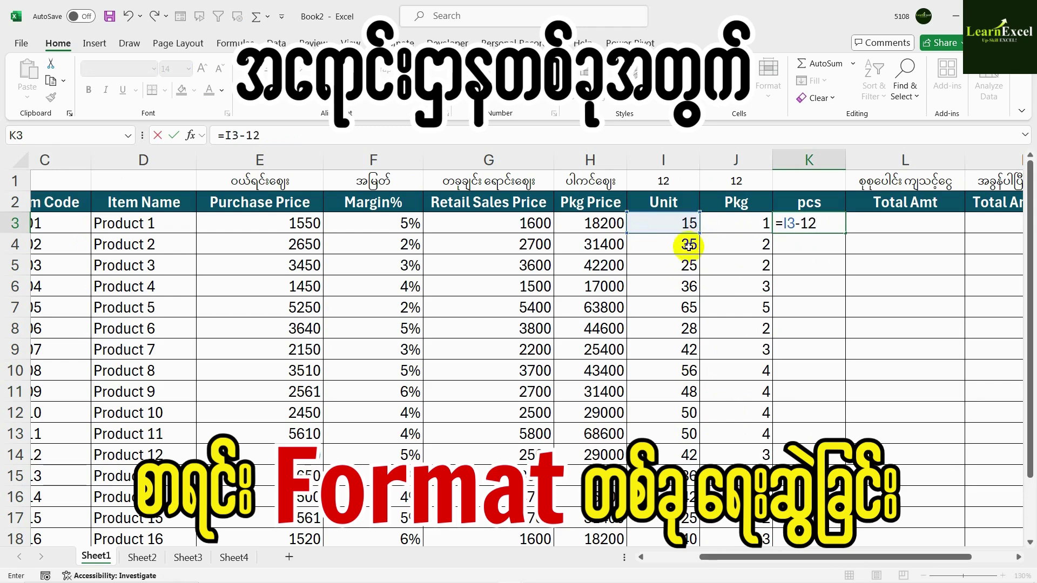
key(Return)
click(827, 225)
double_click(844, 232)
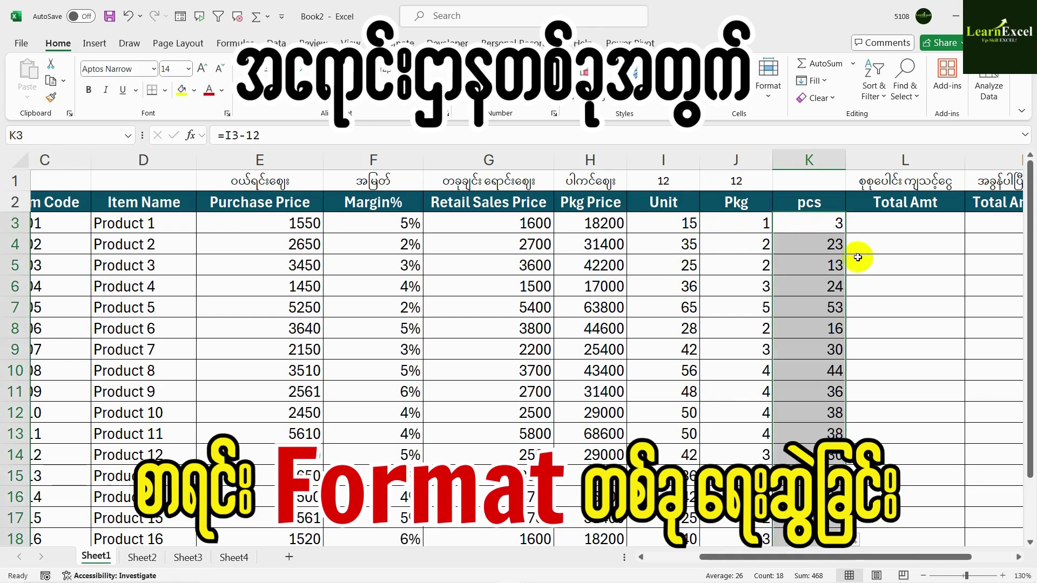
scroll(796, 252, down, 1)
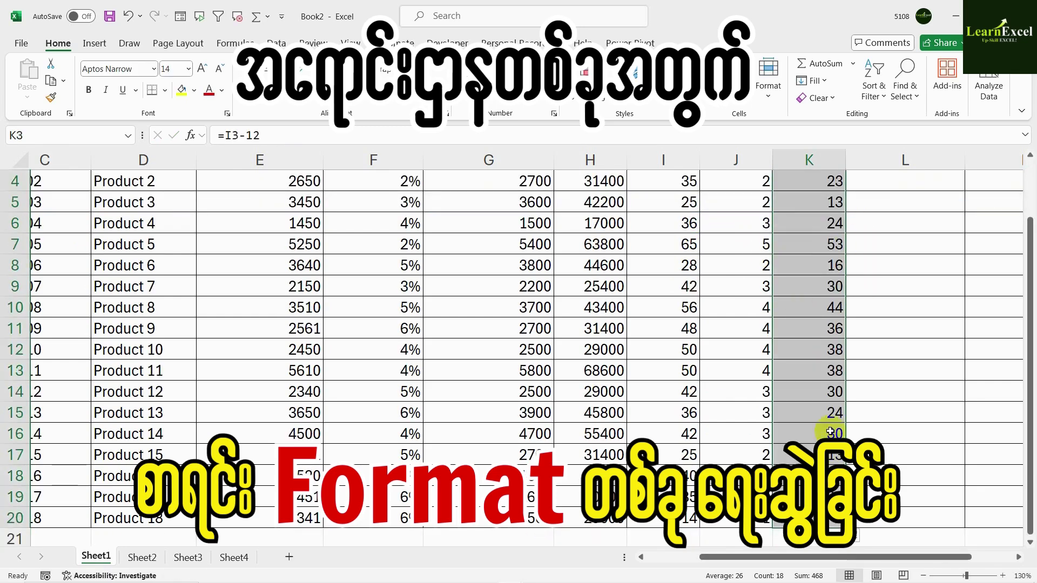
scroll(805, 351, up, 1)
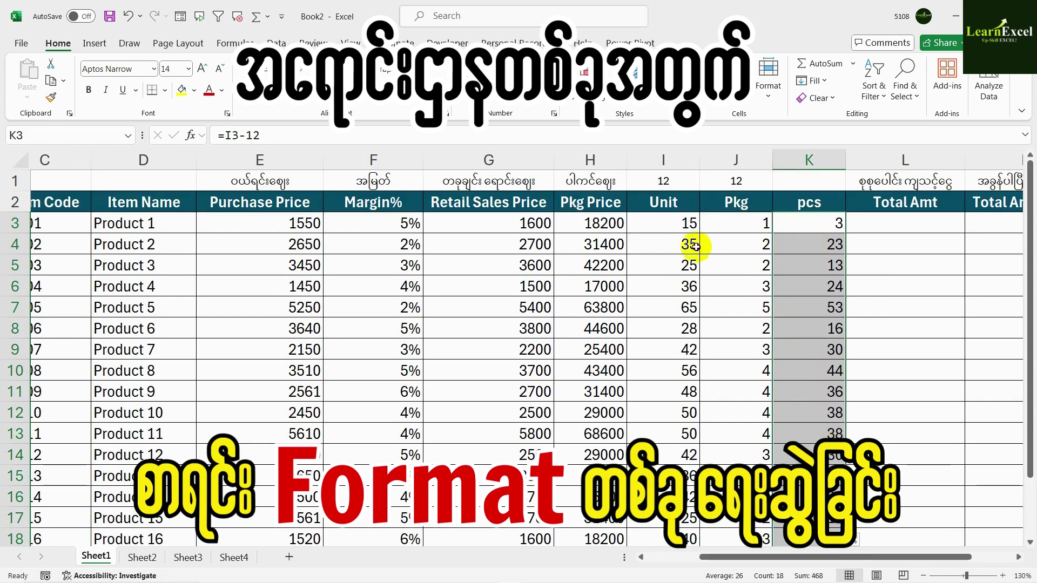
click(827, 244)
click(823, 224)
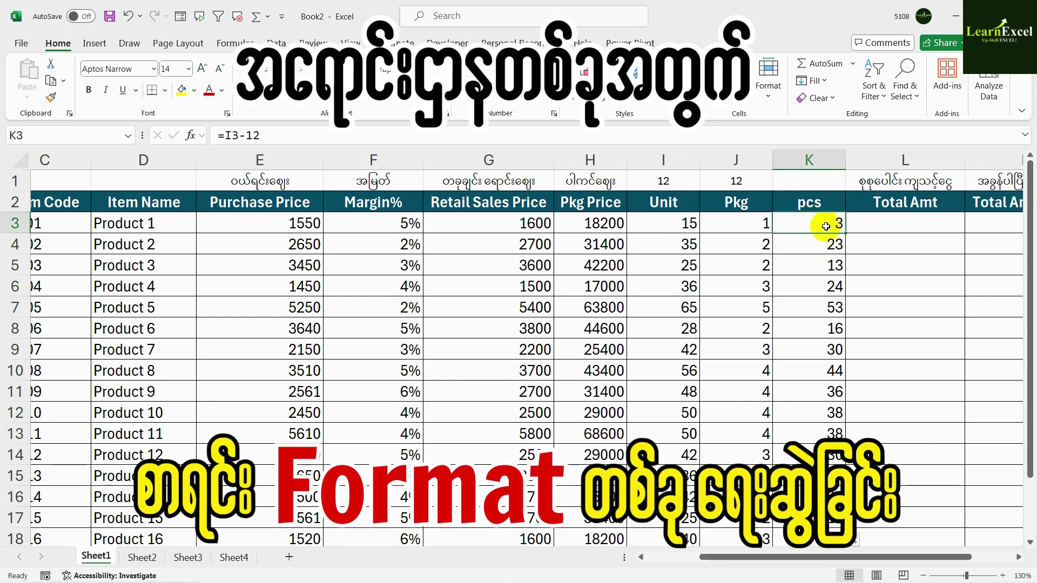
- Replace K3 with =MOD(I3,12) and copy it down column K
text(=mod)
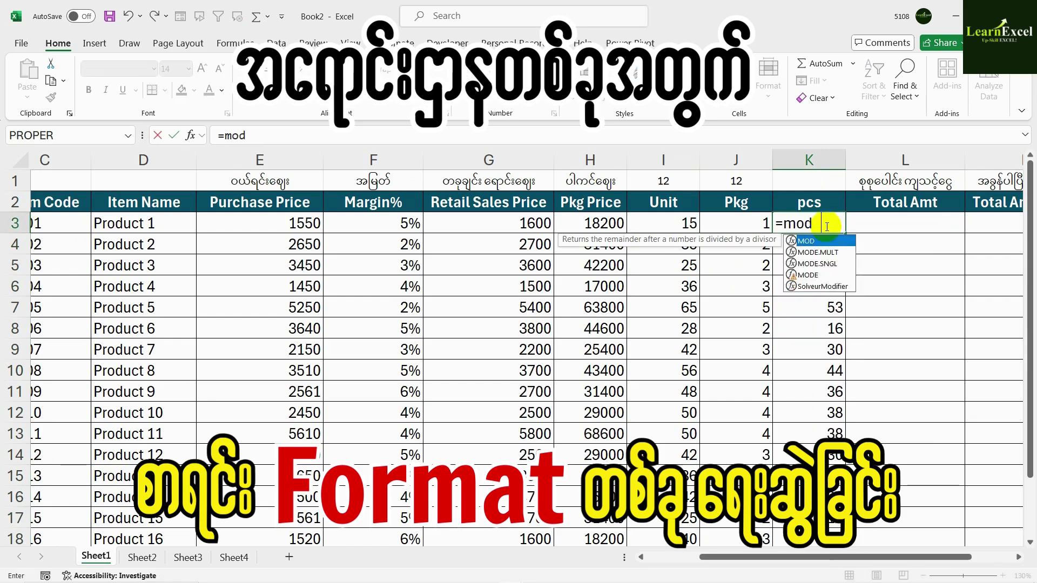
key(Tab)
click(686, 224)
text(,12)
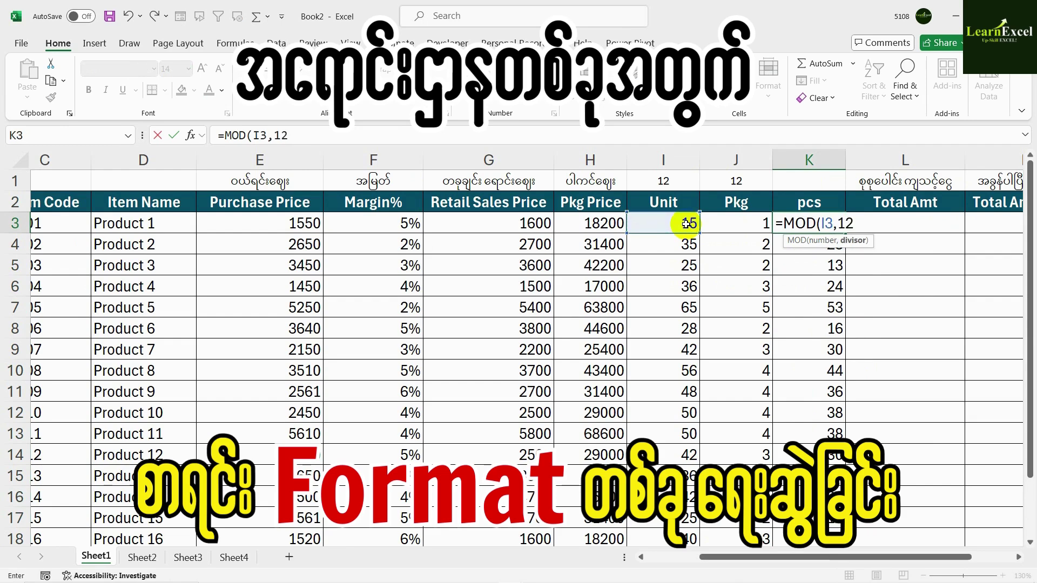
key(Return)
click(826, 223)
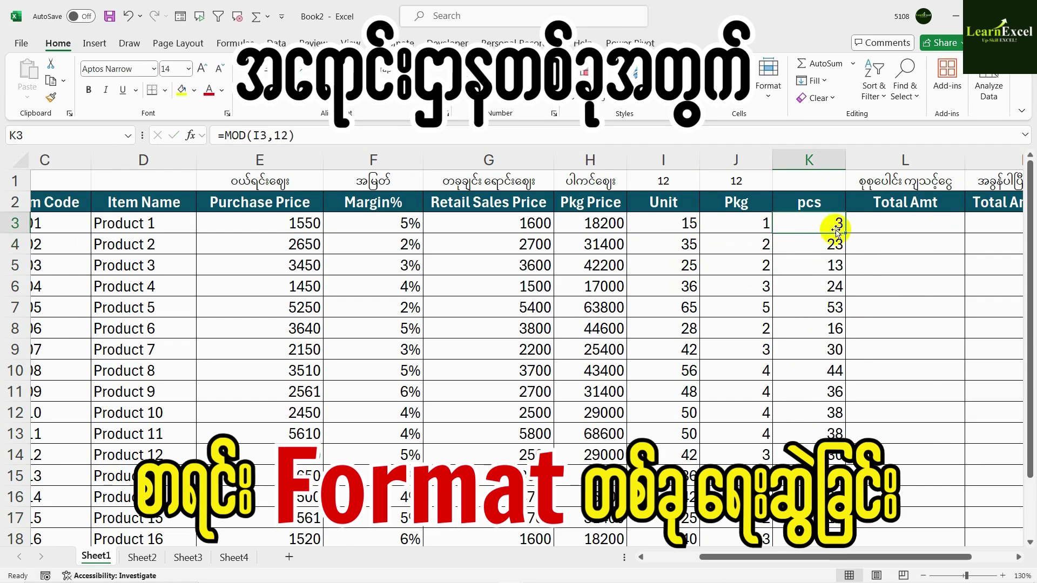
double_click(842, 234)
scroll(848, 254, down, 1)
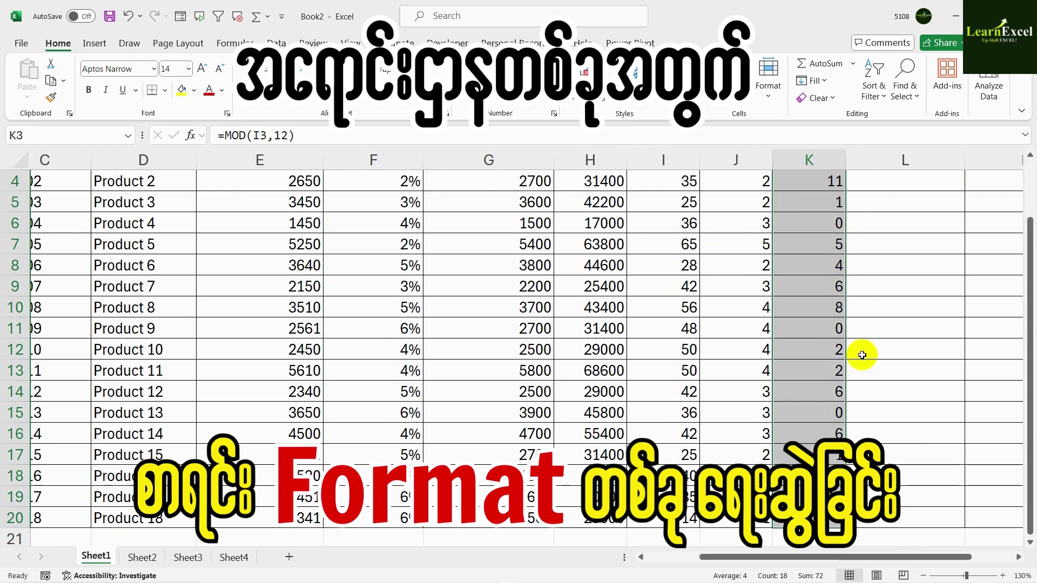
scroll(853, 324, up, 1)
click(821, 247)
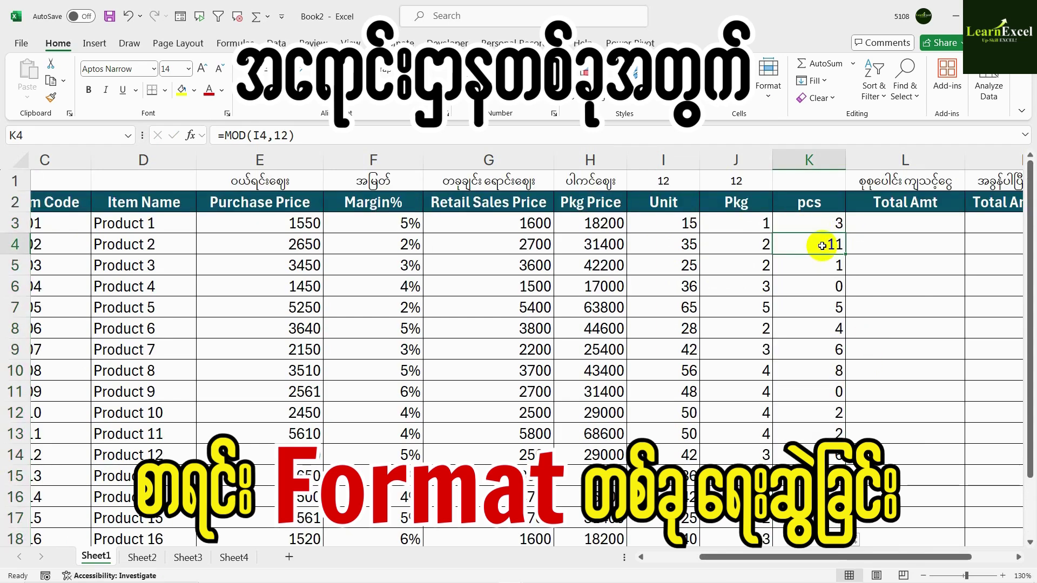
- Review the Pkg and pcs headers alongside the QUOTIENT and MOD formulas
click(737, 204)
click(748, 222)
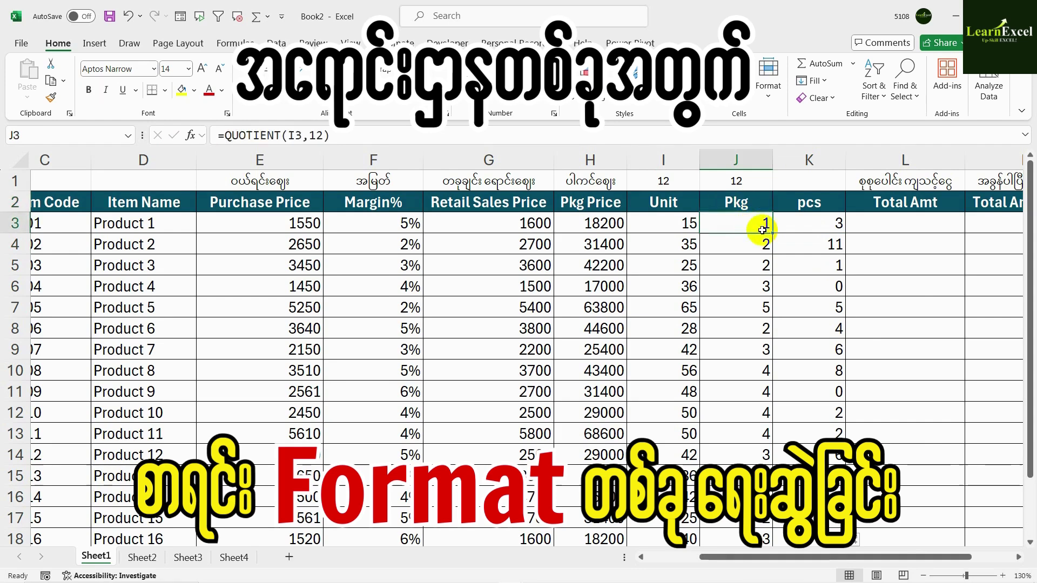
click(805, 204)
click(827, 226)
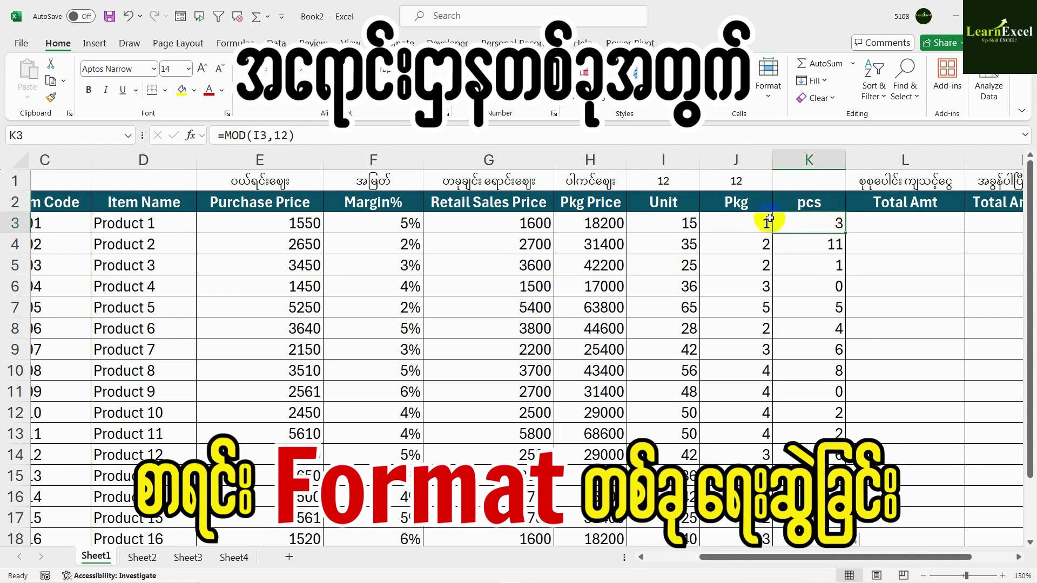
click(888, 226)
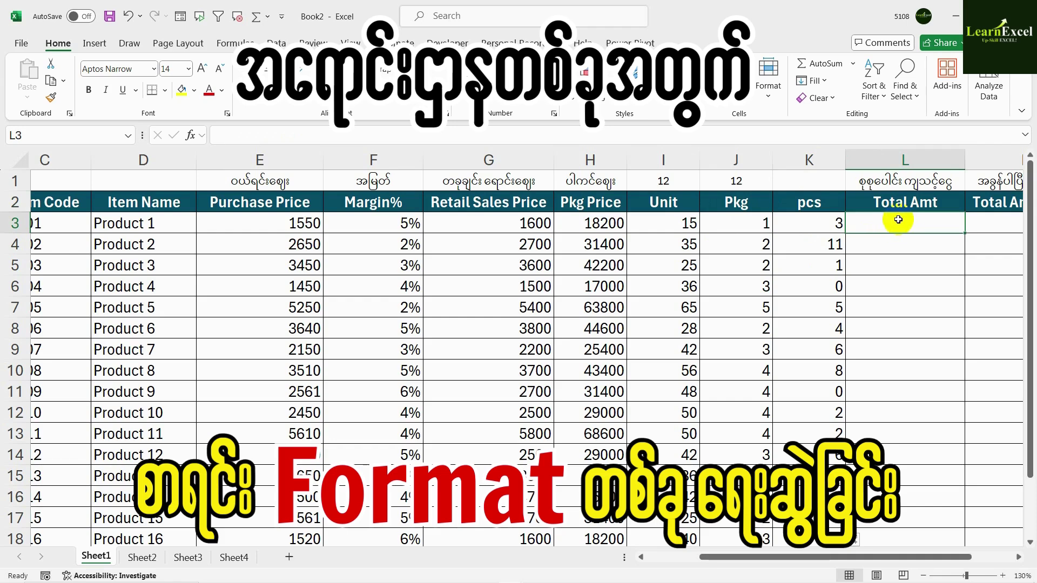
- Check the J3, H3, K3, G3 and I3 values, then type = in L3
click(745, 223)
click(589, 222)
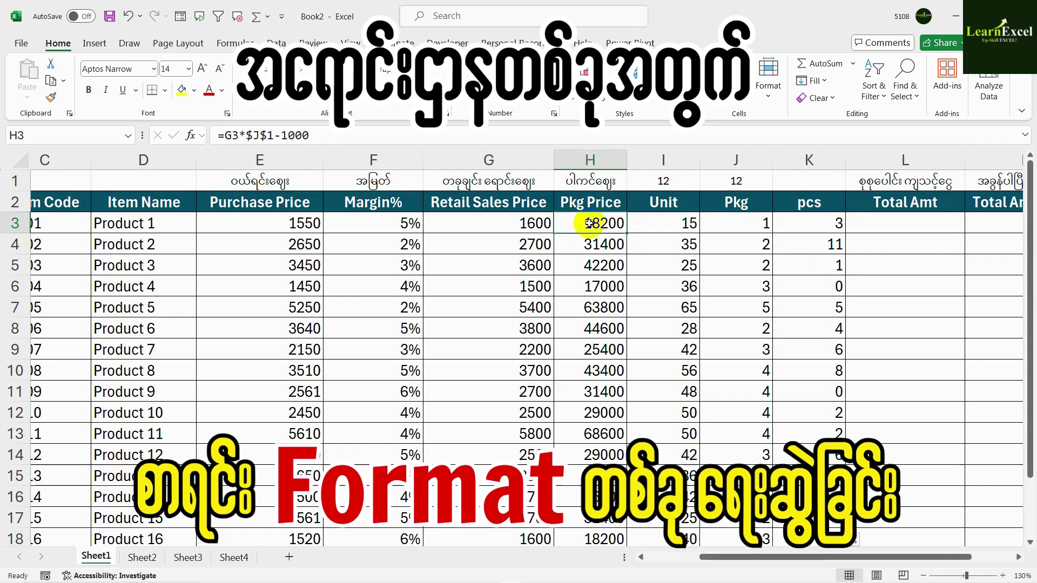
click(817, 222)
click(502, 222)
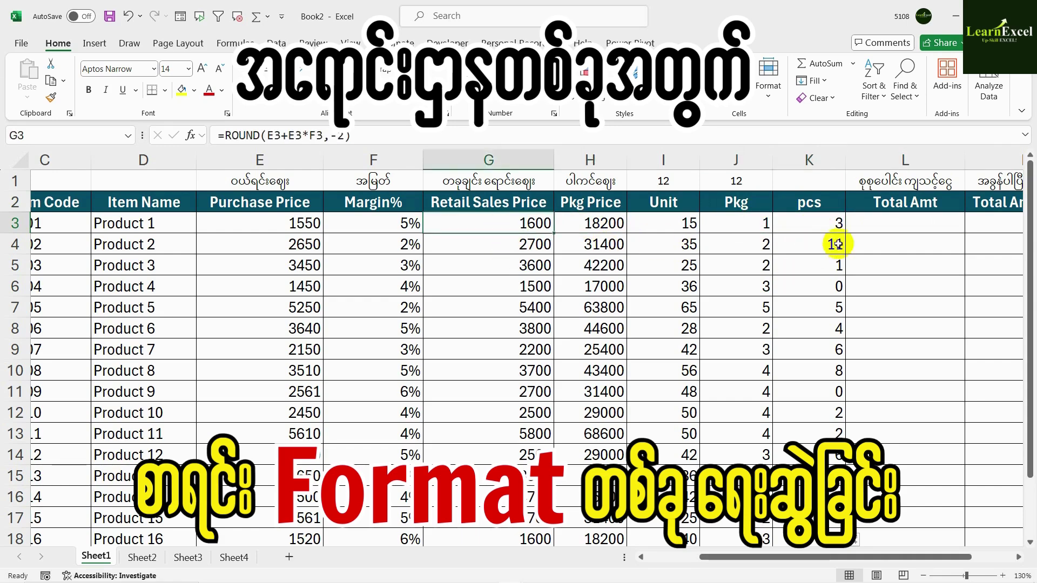
click(865, 227)
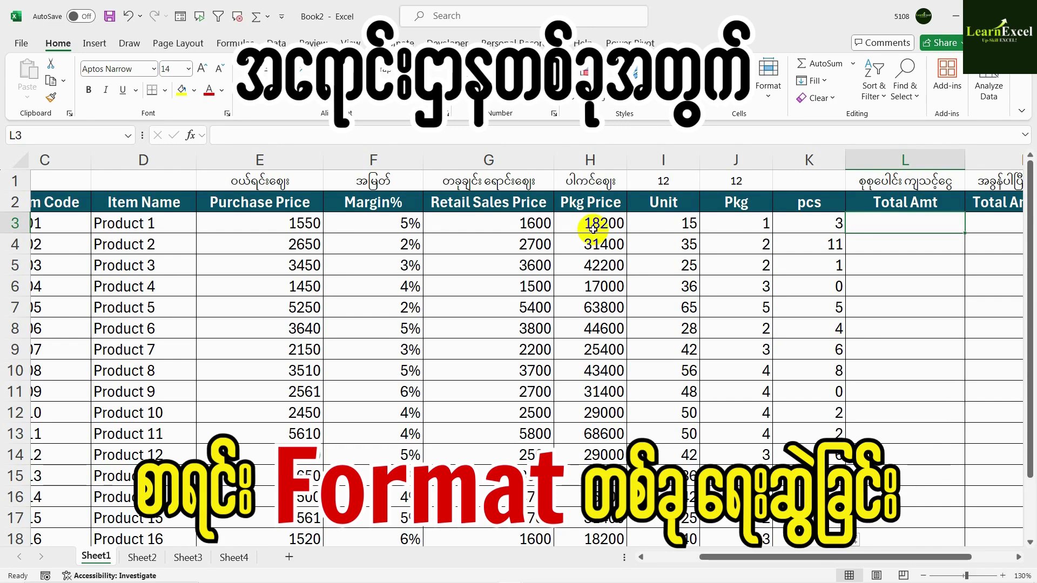
click(663, 223)
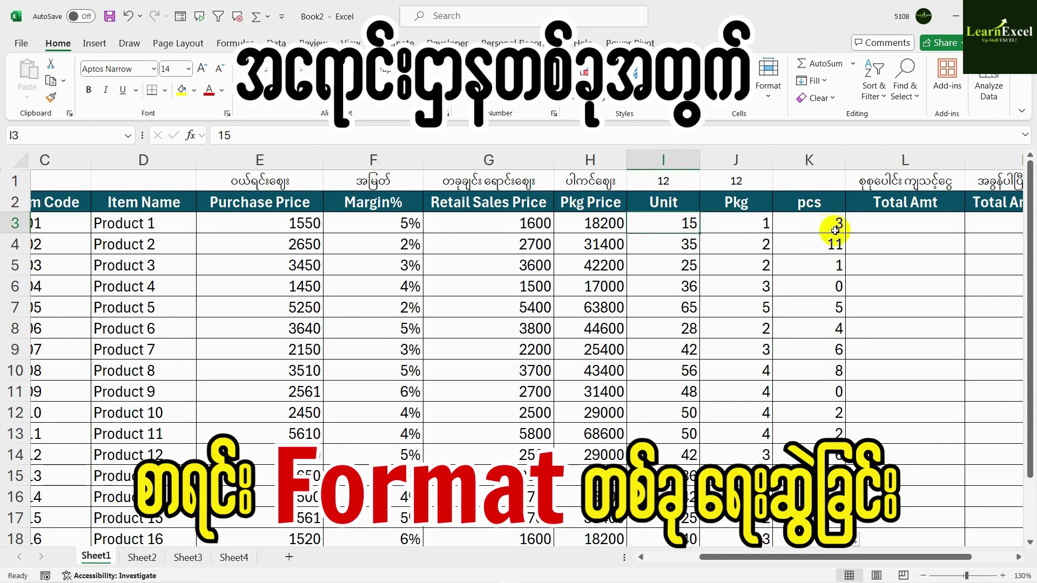
click(859, 222)
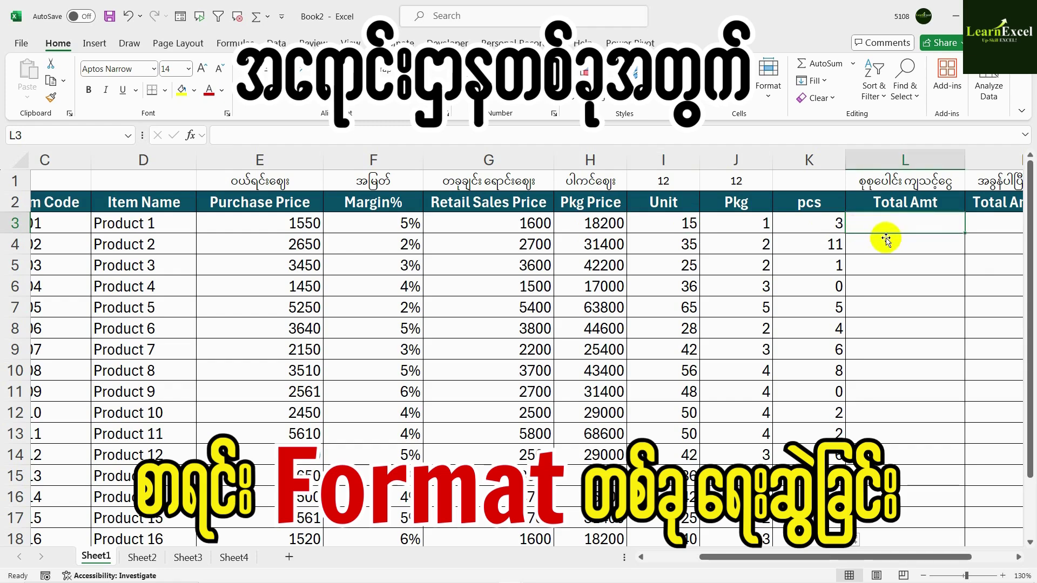
text(=)
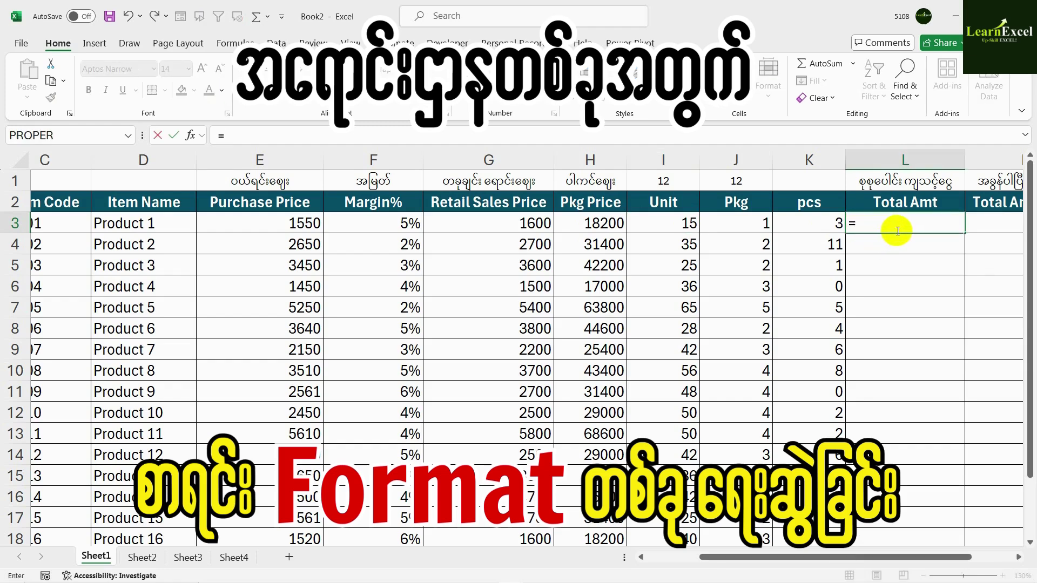
- Enter =(H3*J3)+(K3*G3) in L3 to compute Product 1's Total Amt
click(592, 223)
text(*)
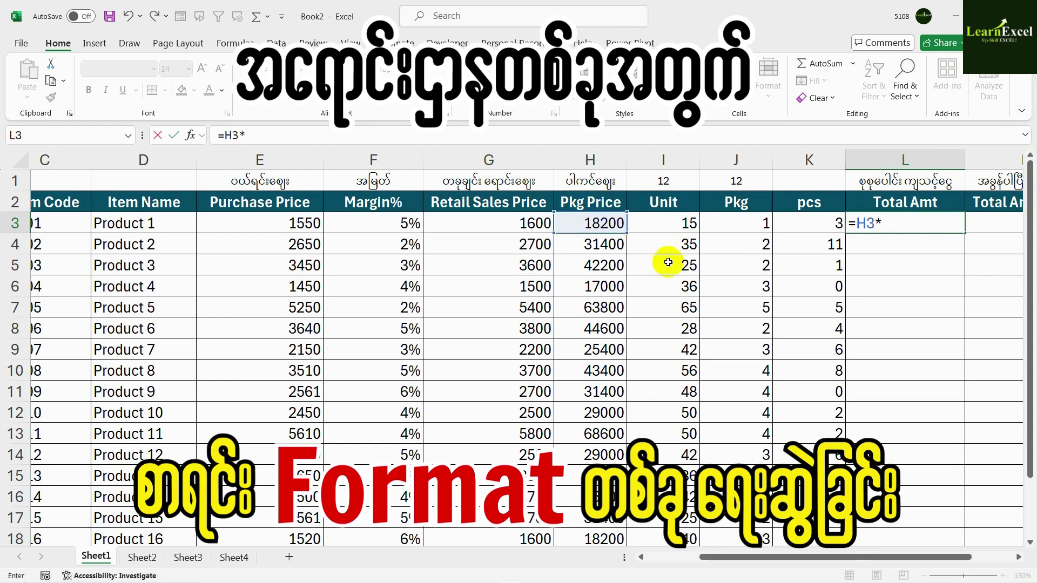
click(743, 229)
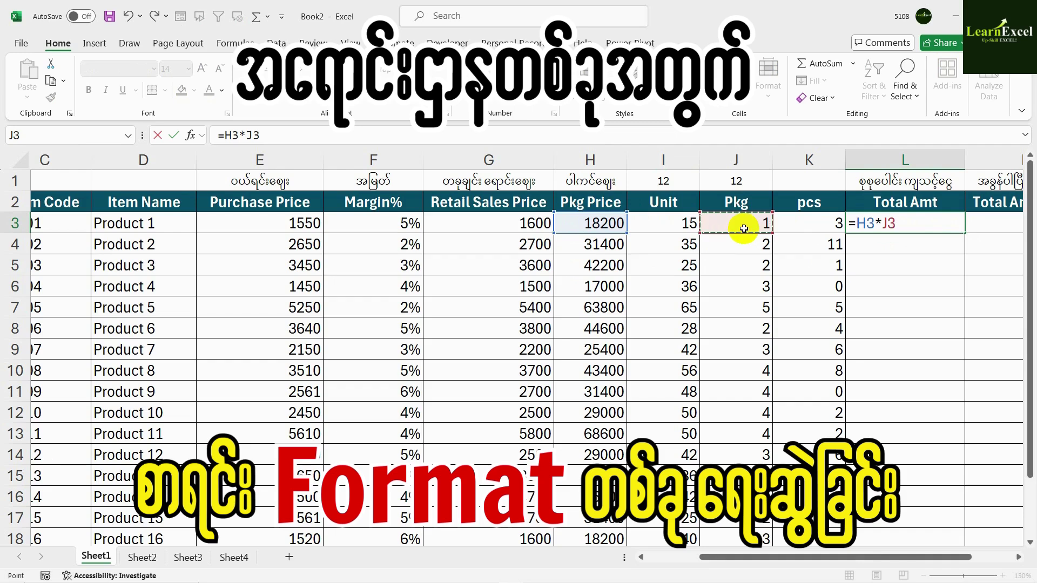
text())
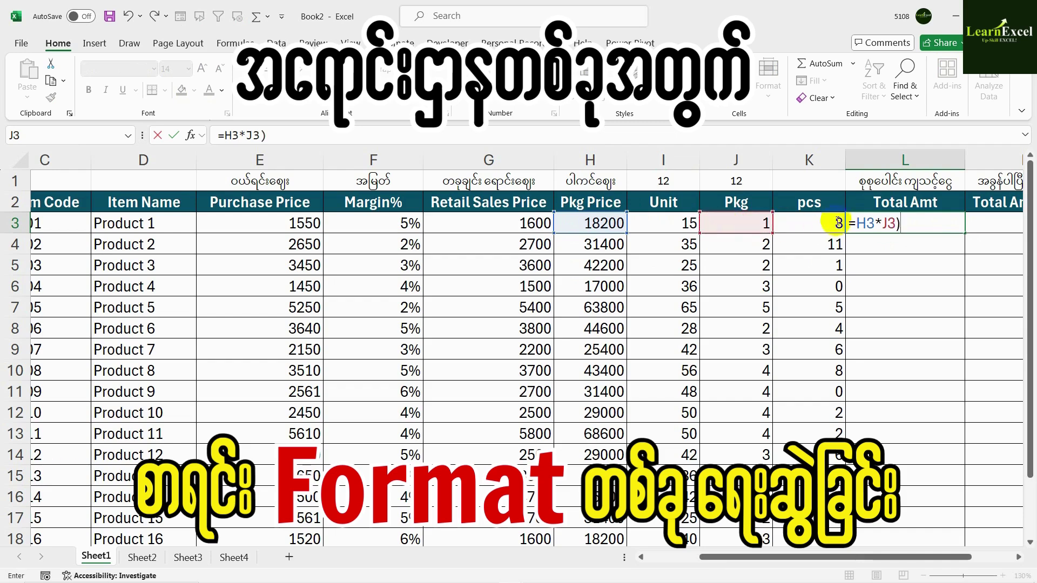
click(857, 227)
text(()
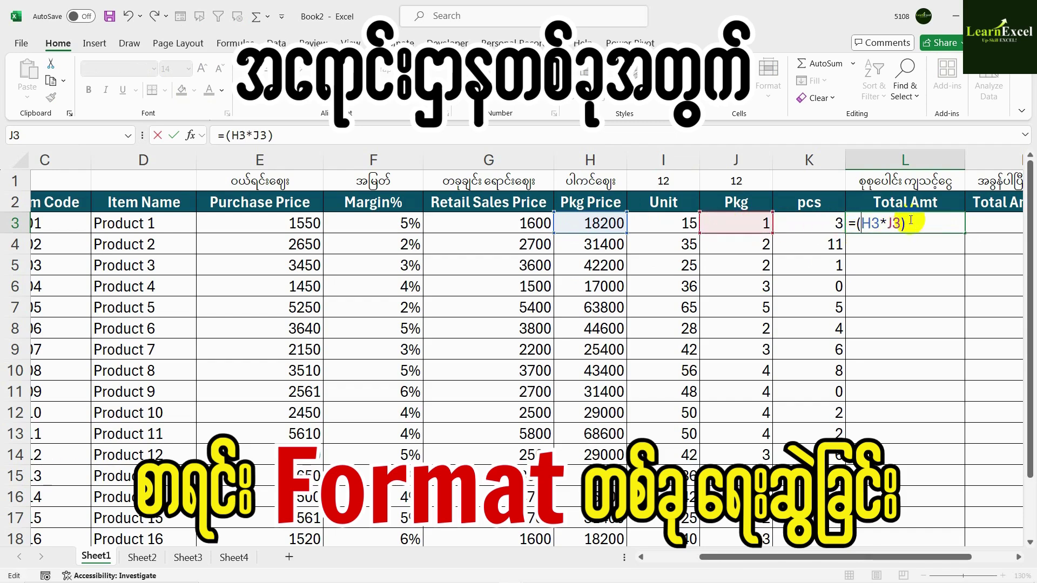
text(+()
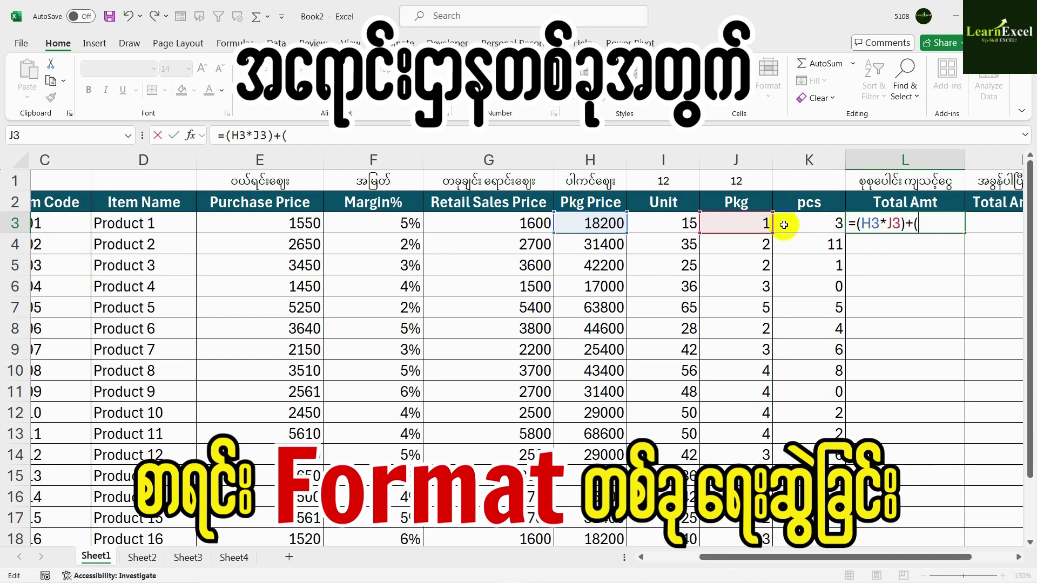
click(817, 222)
text(*)
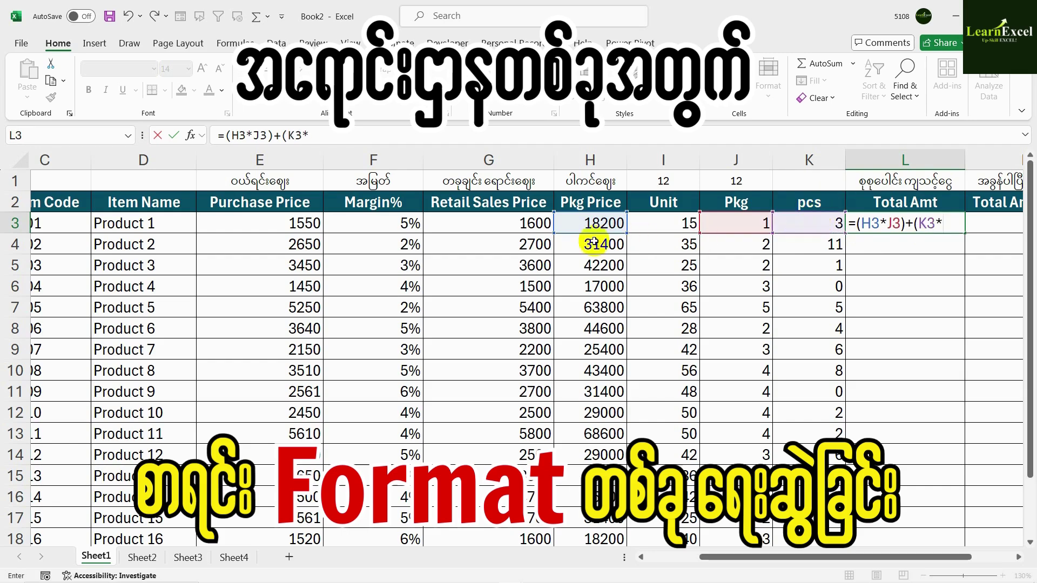
click(535, 226)
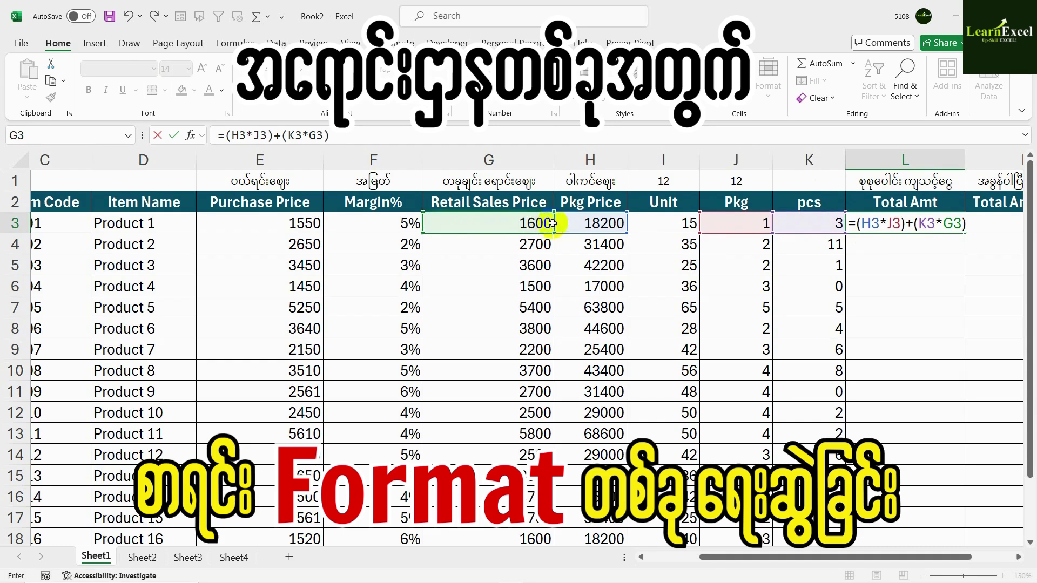
key(Return)
- Fill the L3 Total Amt formula down through L20
click(918, 226)
mouse_move(964, 232)
mouse_down()
mouse_move(934, 517)
mouse_move(931, 507)
mouse_up()
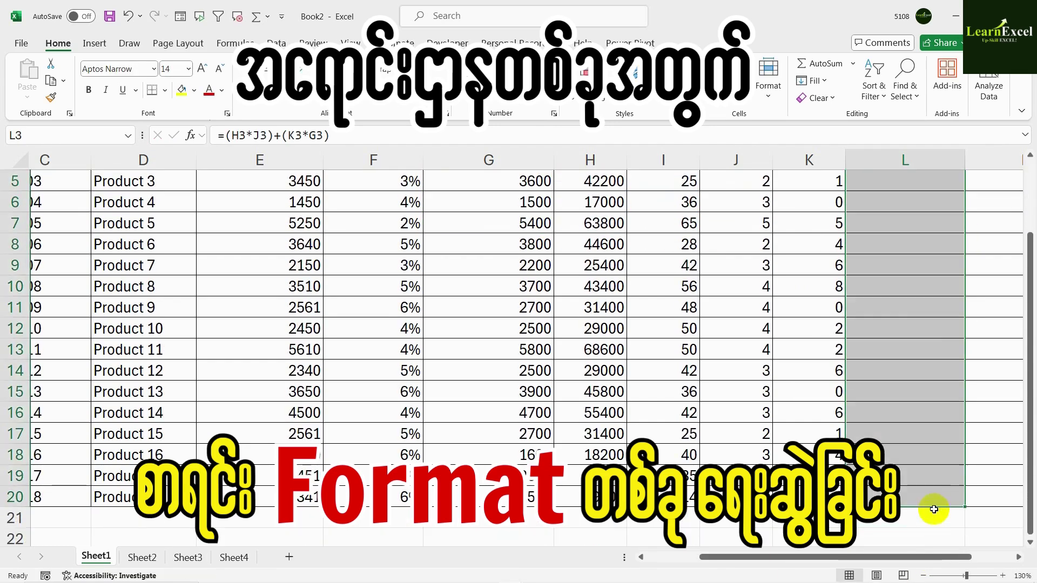
scroll(945, 303, up, 2)
click(918, 243)
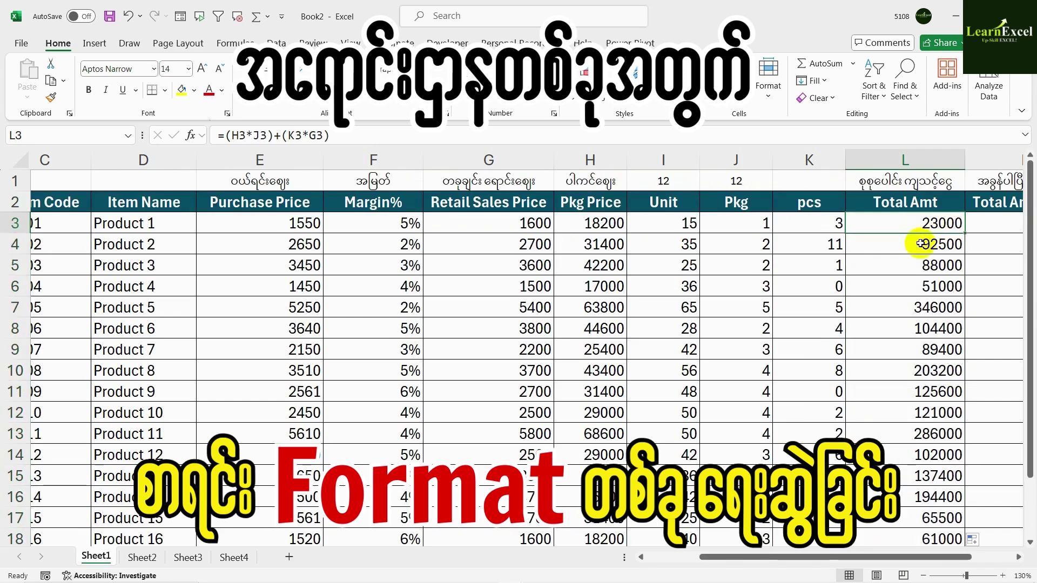
click(912, 223)
click(864, 199)
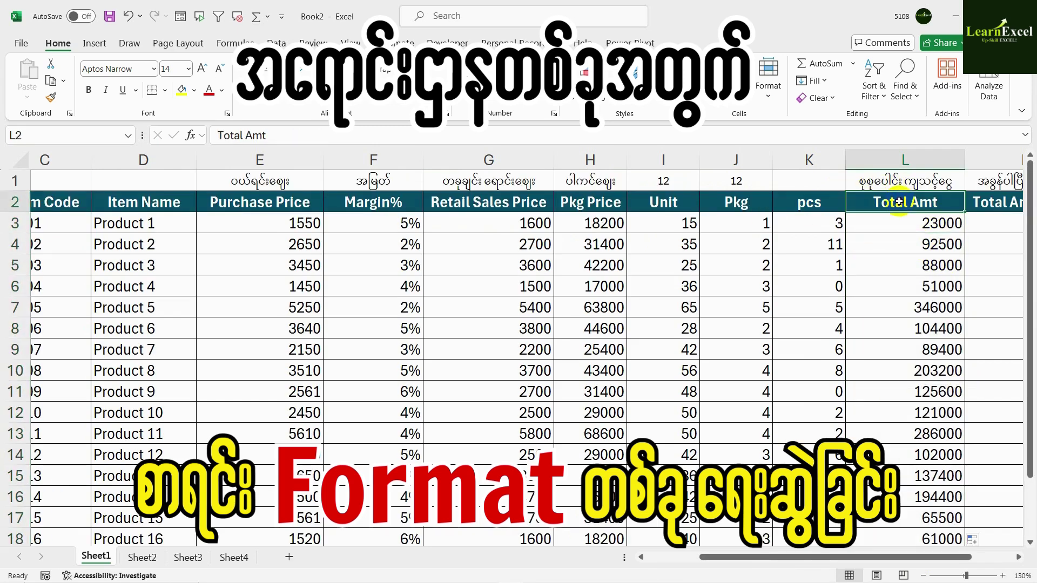
click(920, 227)
click(726, 226)
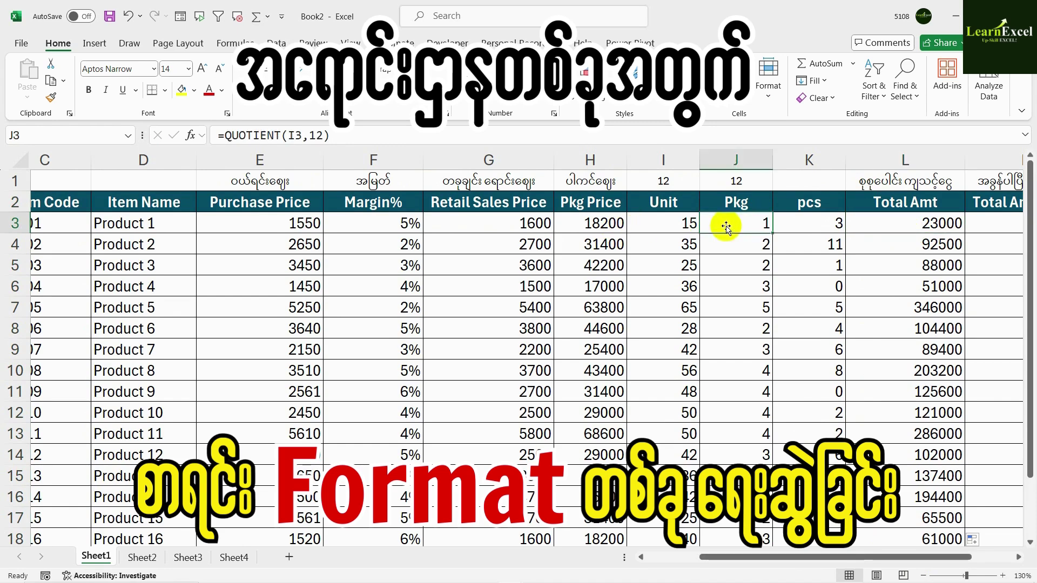
click(604, 222)
click(818, 227)
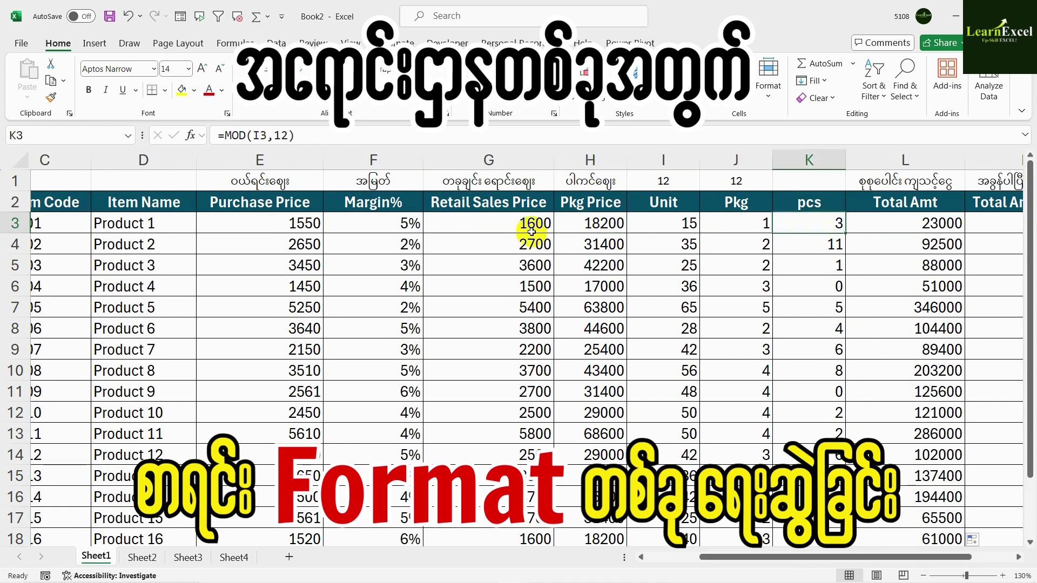
click(467, 224)
click(901, 226)
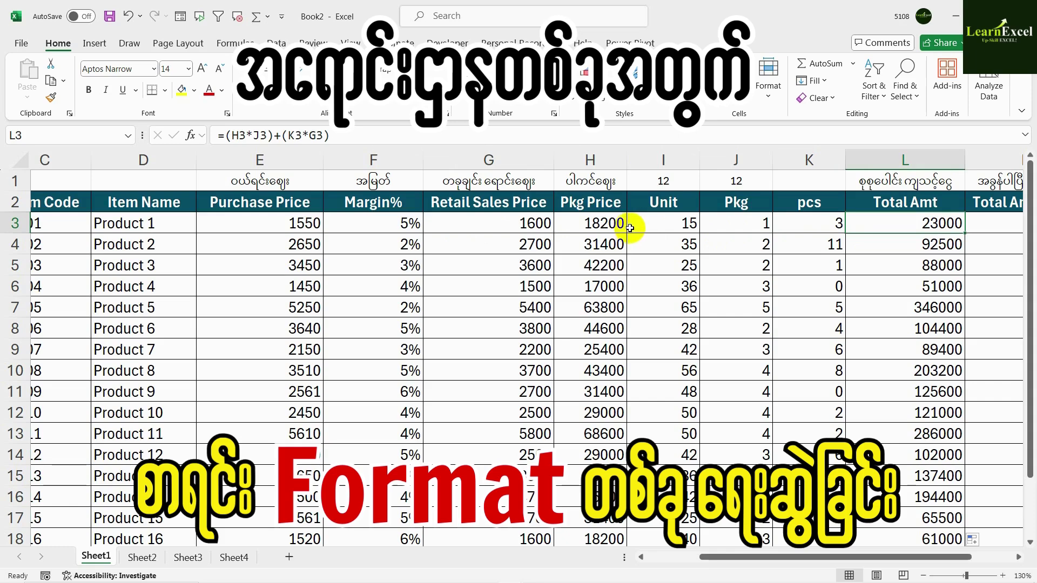
click(583, 223)
click(493, 223)
click(881, 224)
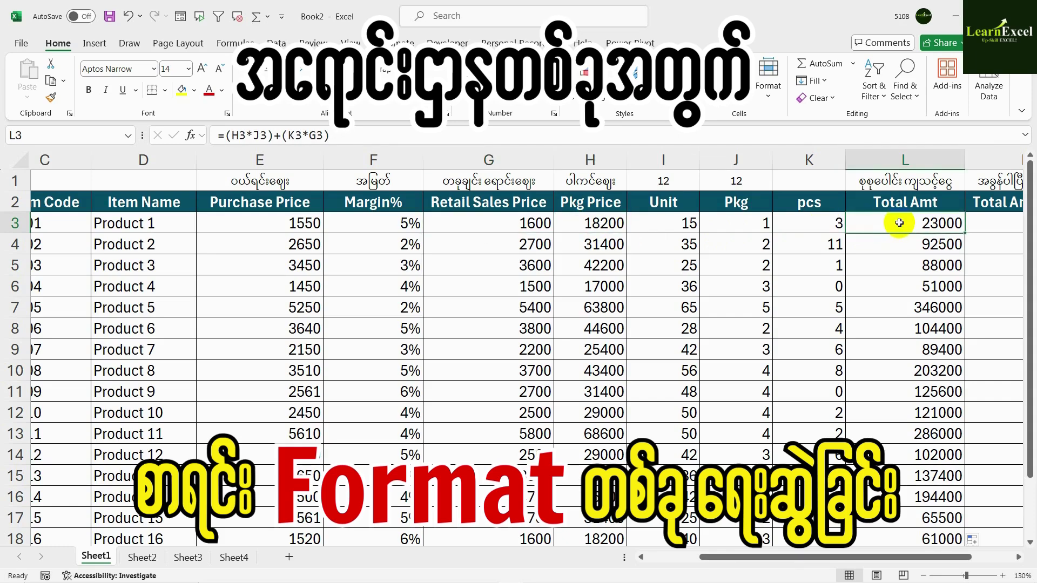
text(=)
click(668, 227)
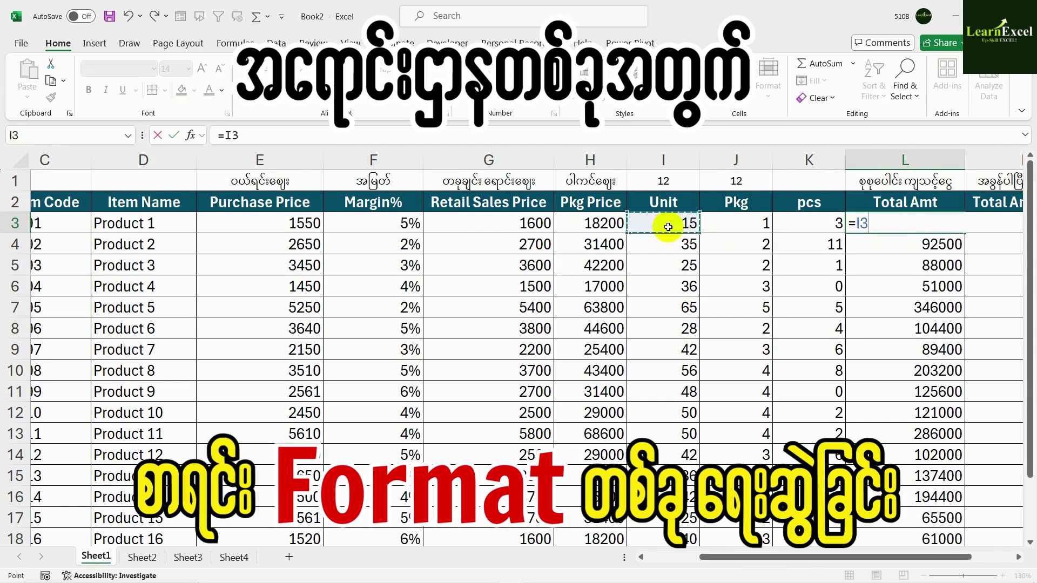
text(*)
click(535, 223)
key(Return)
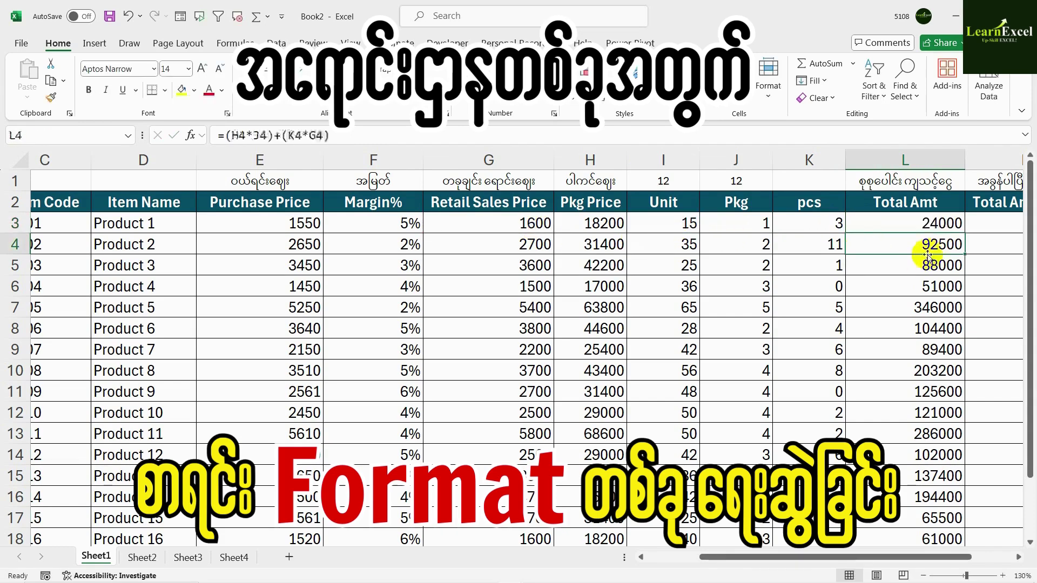
click(942, 223)
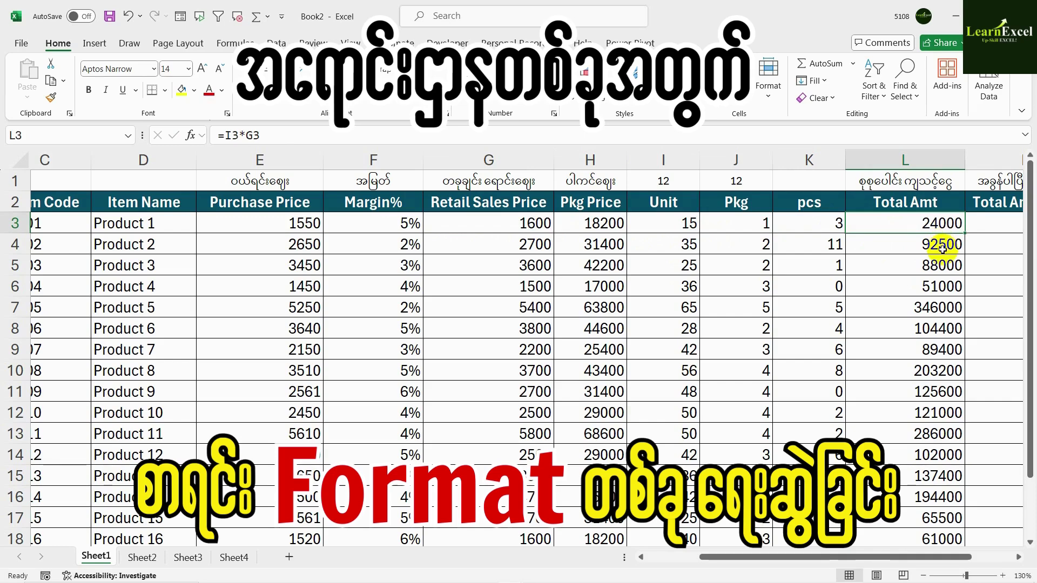
click(734, 220)
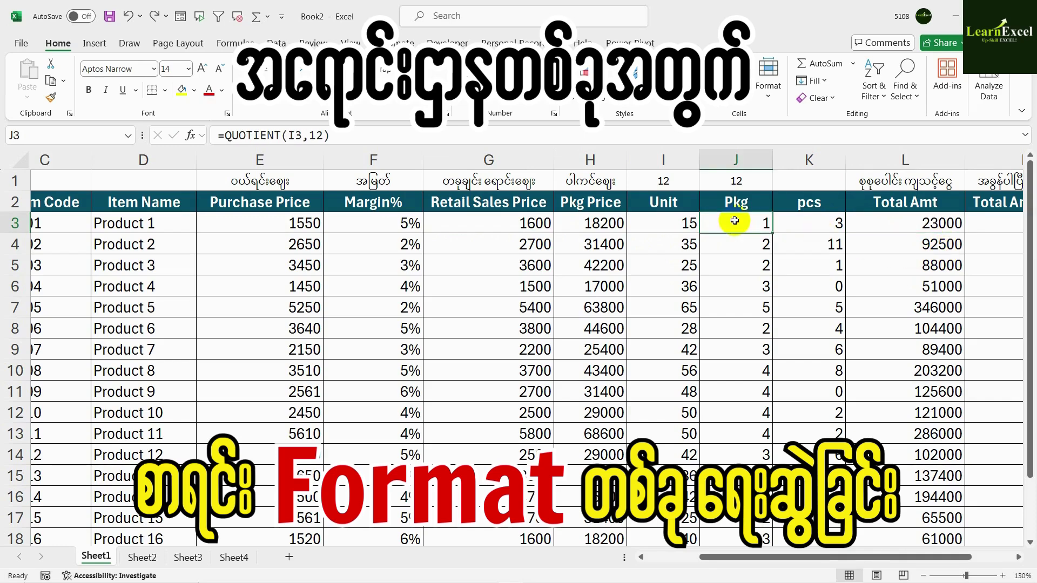
click(574, 224)
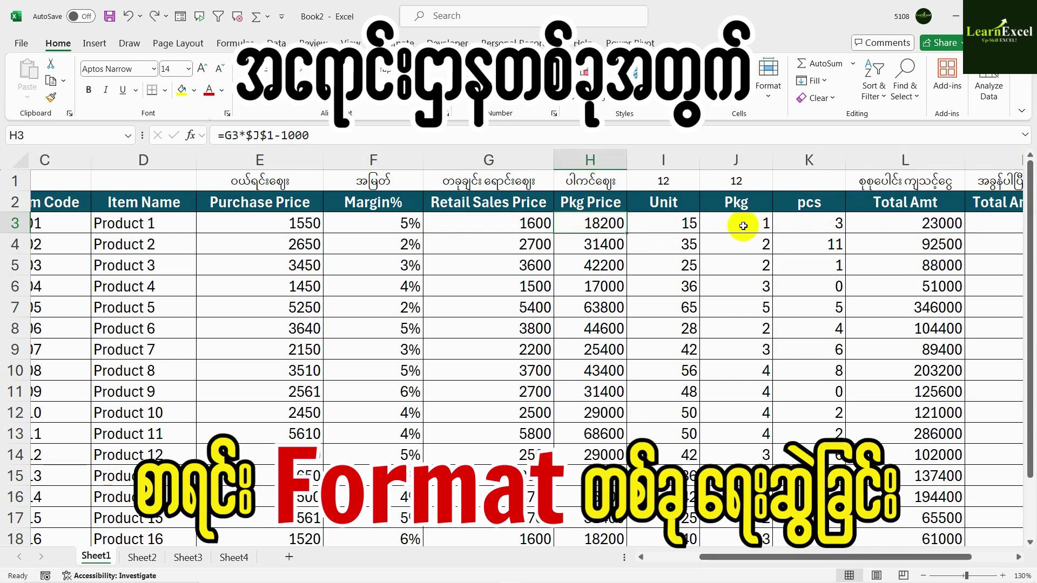
click(739, 223)
click(588, 231)
click(731, 225)
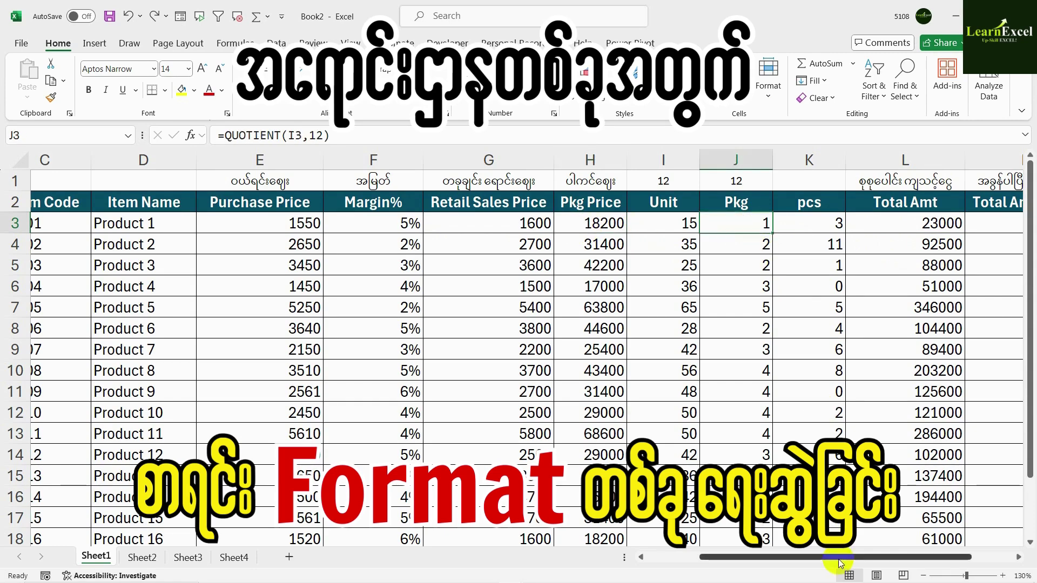
drag(837, 557, 879, 557)
- Enter =L3+L3*5% in M3 to add 5% to Product 1's Total Amt
click(799, 223)
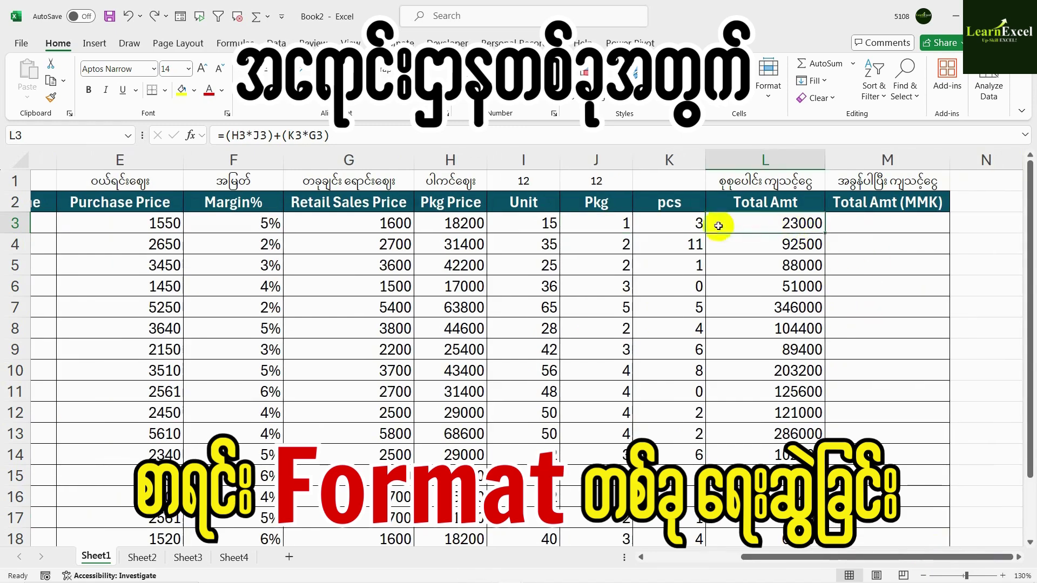
click(886, 224)
click(803, 224)
click(873, 226)
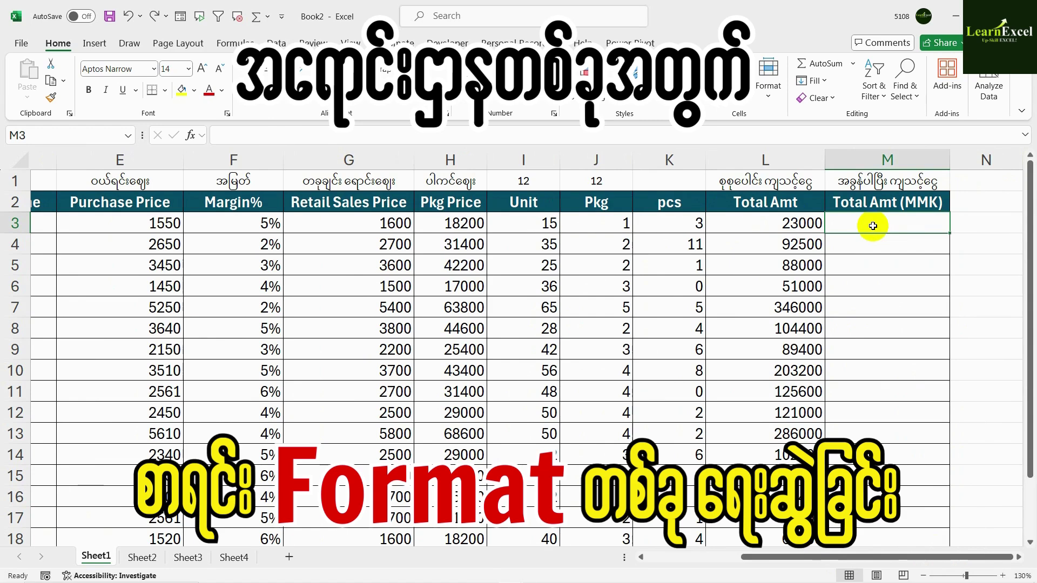
click(804, 232)
click(859, 229)
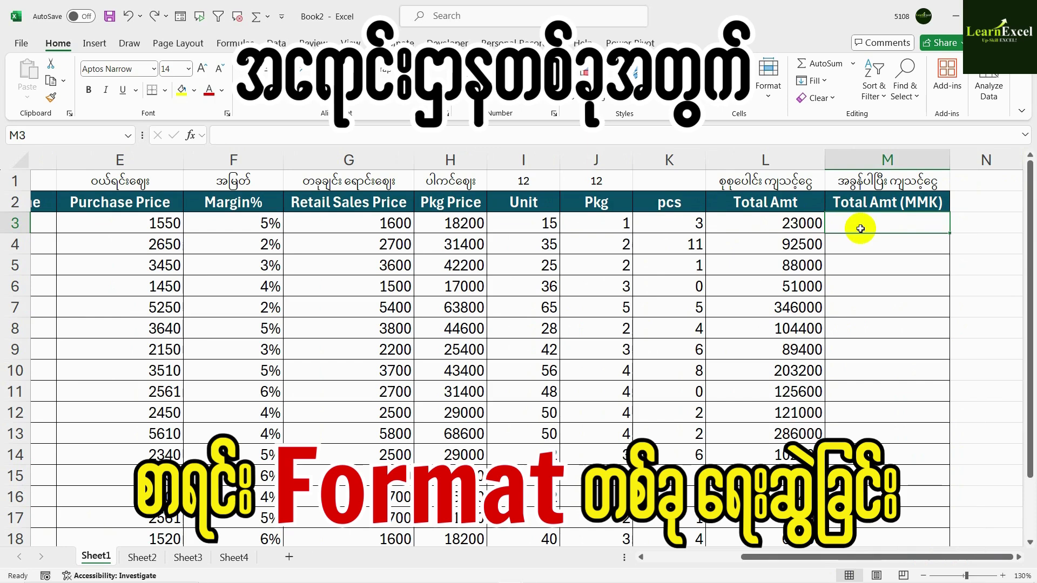
text(=)
click(804, 224)
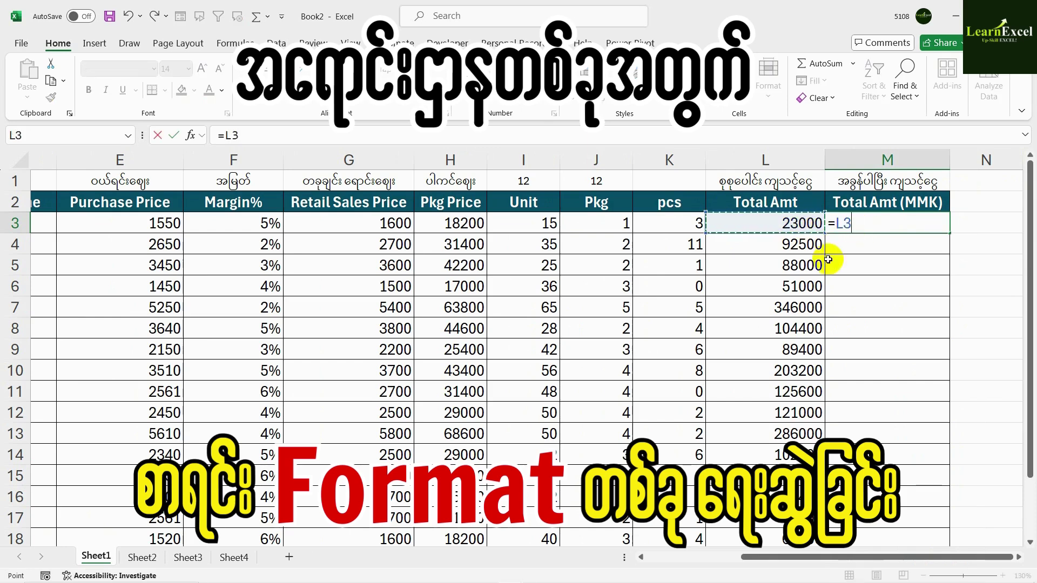
text(+)
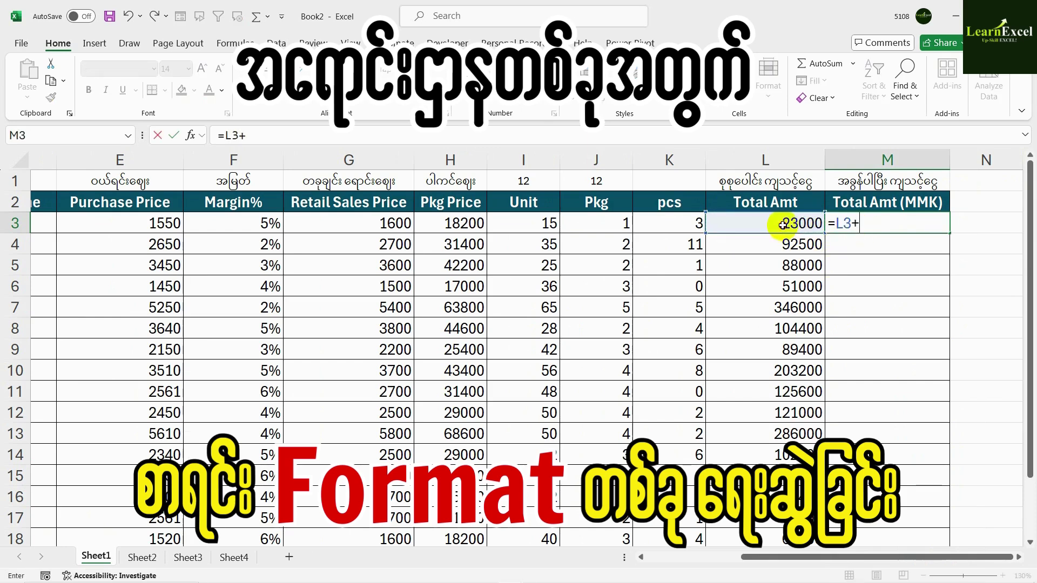
click(784, 225)
text(*)
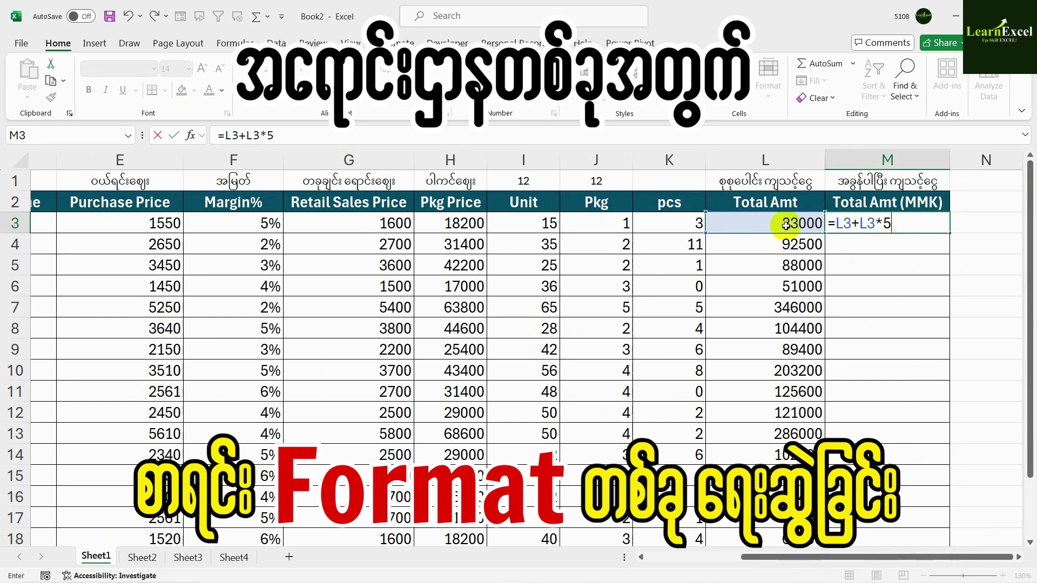
text(%)
key(ctrl+Return)
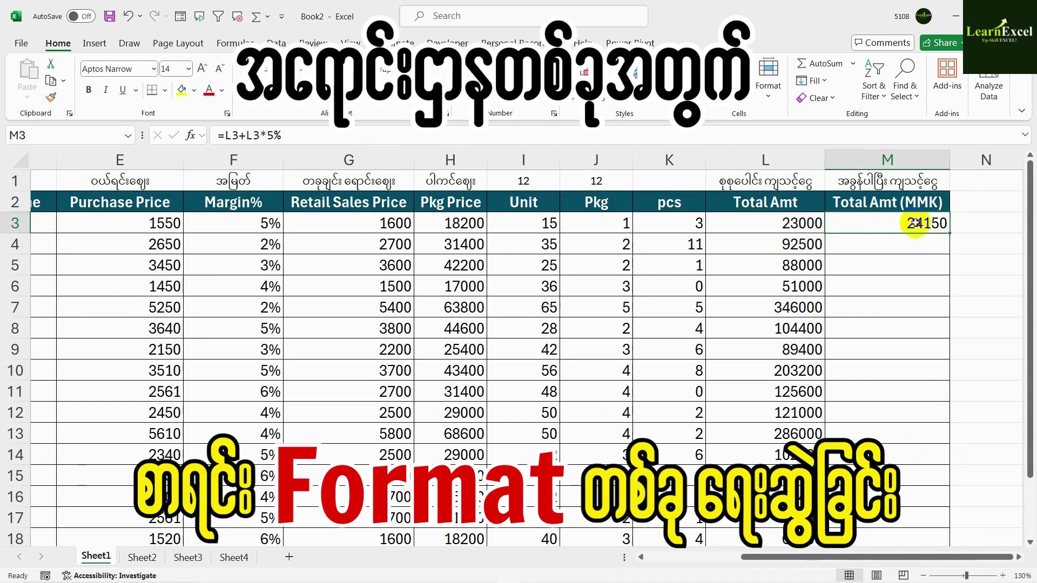
- Copy the M3 plus-5% formula down through M20
double_click(951, 233)
scroll(950, 382, down, 3)
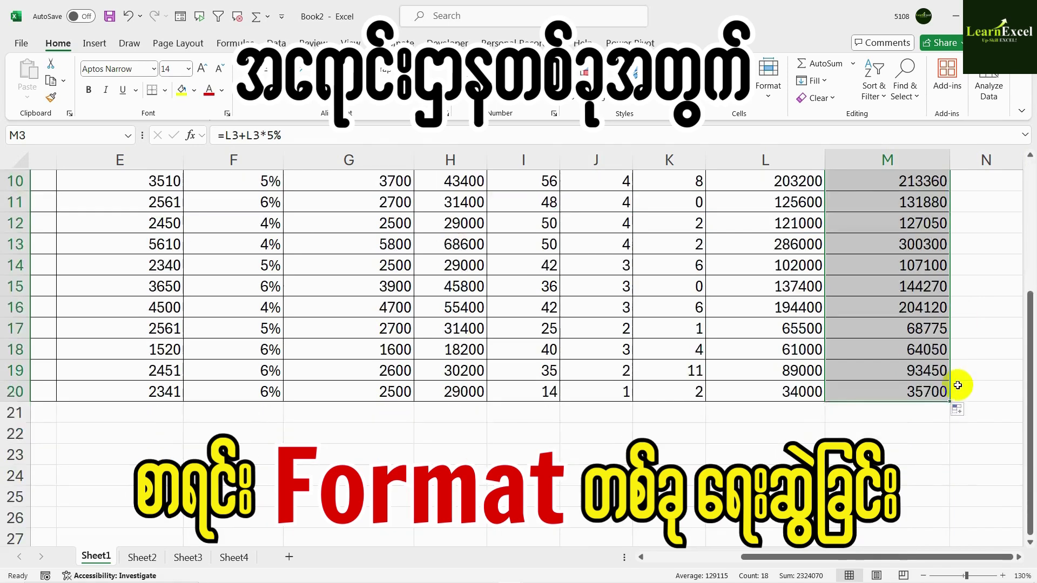
scroll(953, 387, up, 3)
click(867, 186)
click(885, 223)
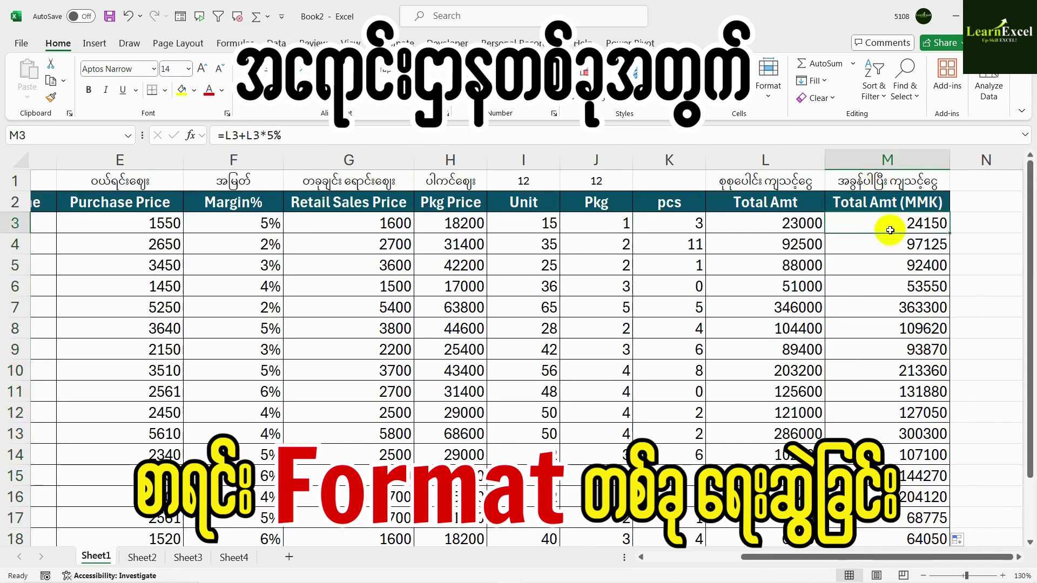
drag(862, 556, 675, 557)
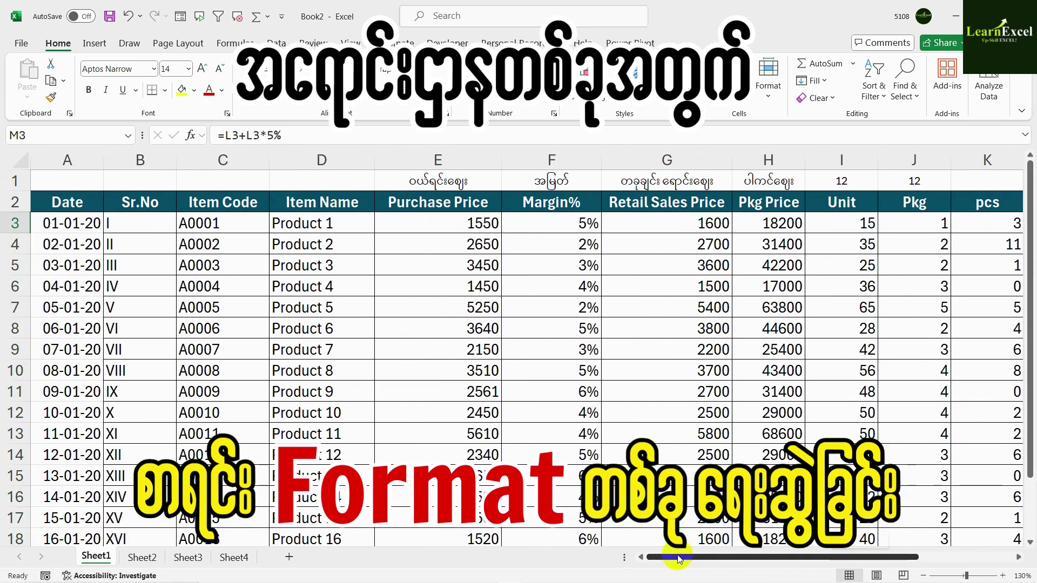
click(232, 223)
click(324, 223)
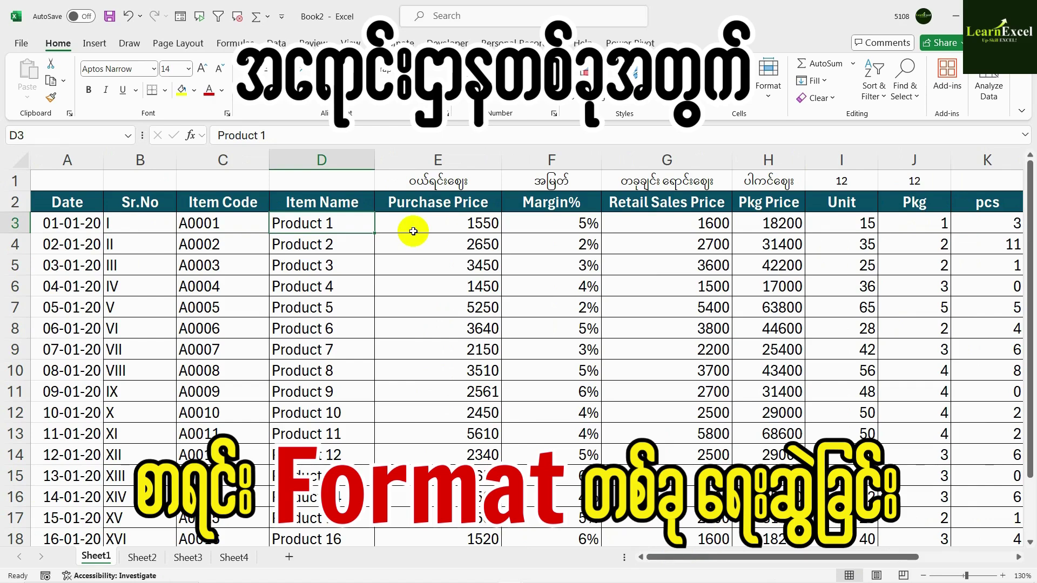
key(Right)
key(Right)
key(Right)
key(Right)
key(Right)
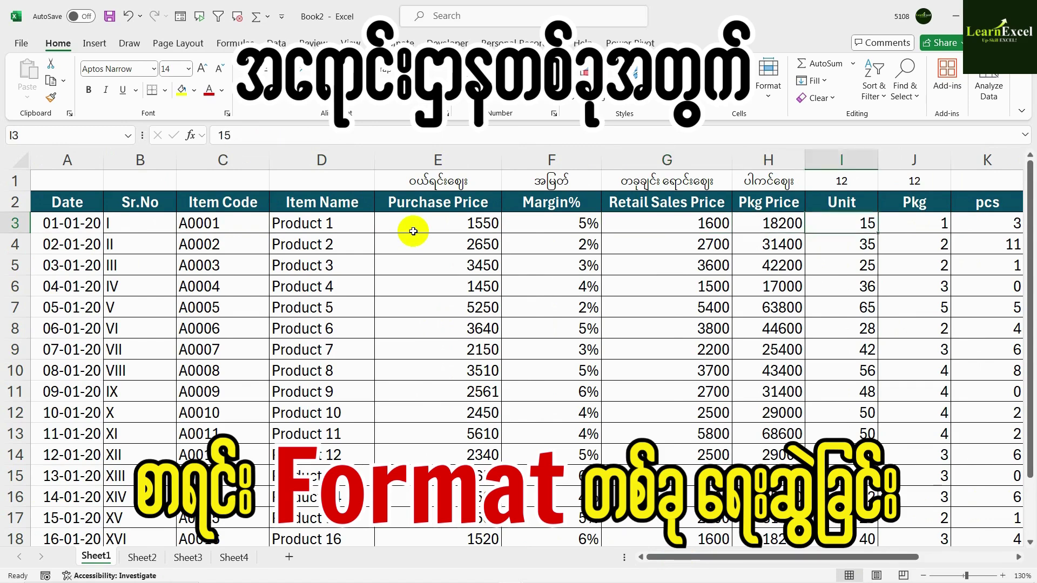
key(Right)
key(Right)
key(Right)
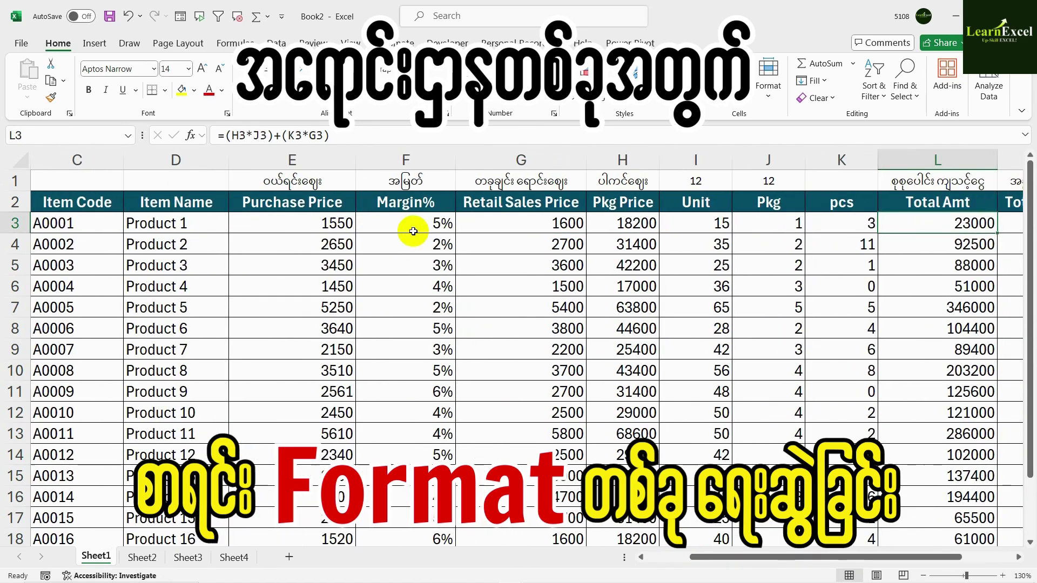